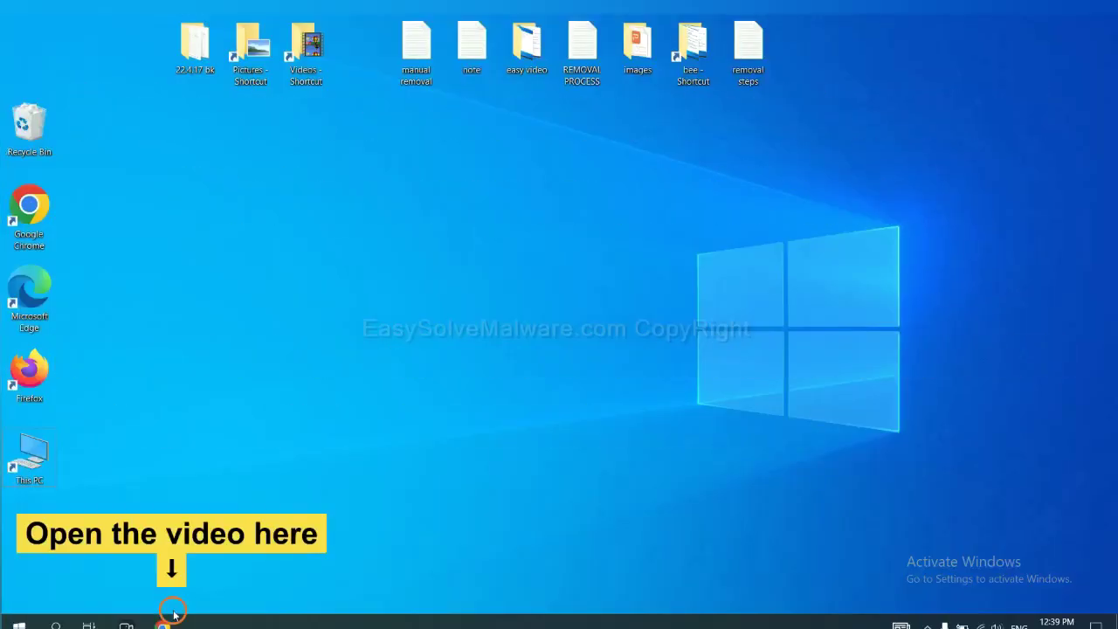
Open Chrome, follow the guide link in the YouTube video's description, and download SpyHunter for Windows from the easysolvemalware.com page
click(166, 624)
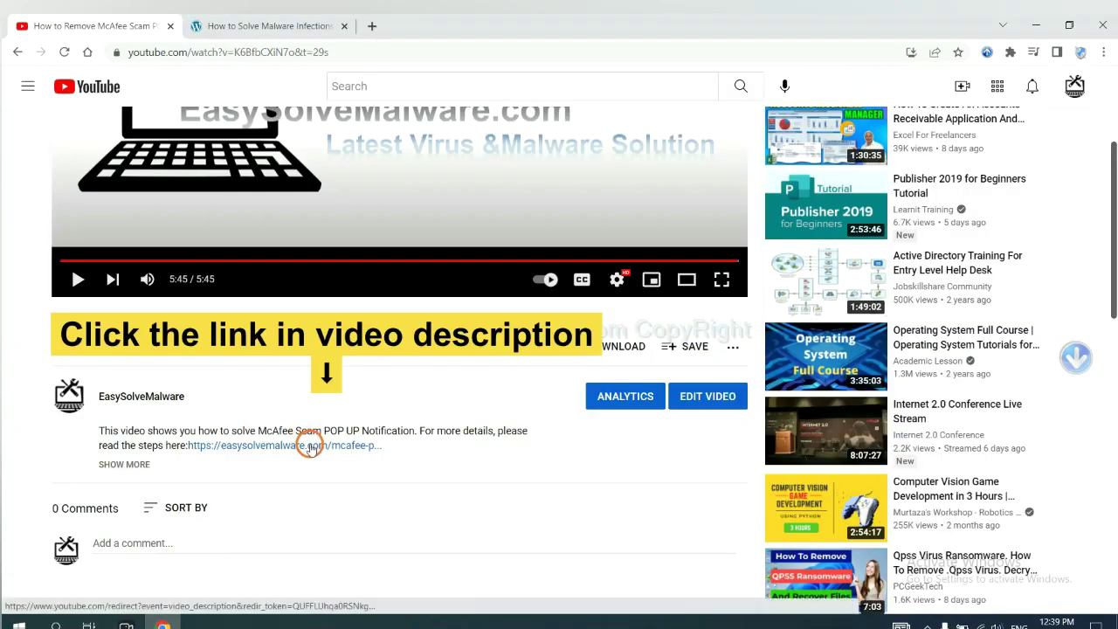
click(310, 447)
scroll(963, 241, down, 3)
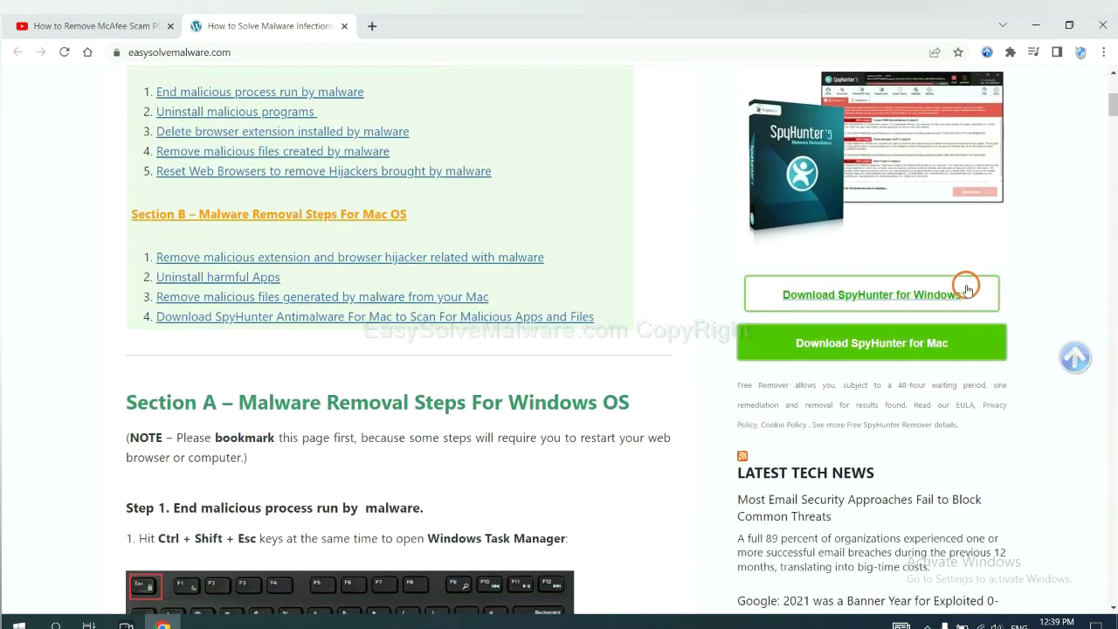
click(950, 294)
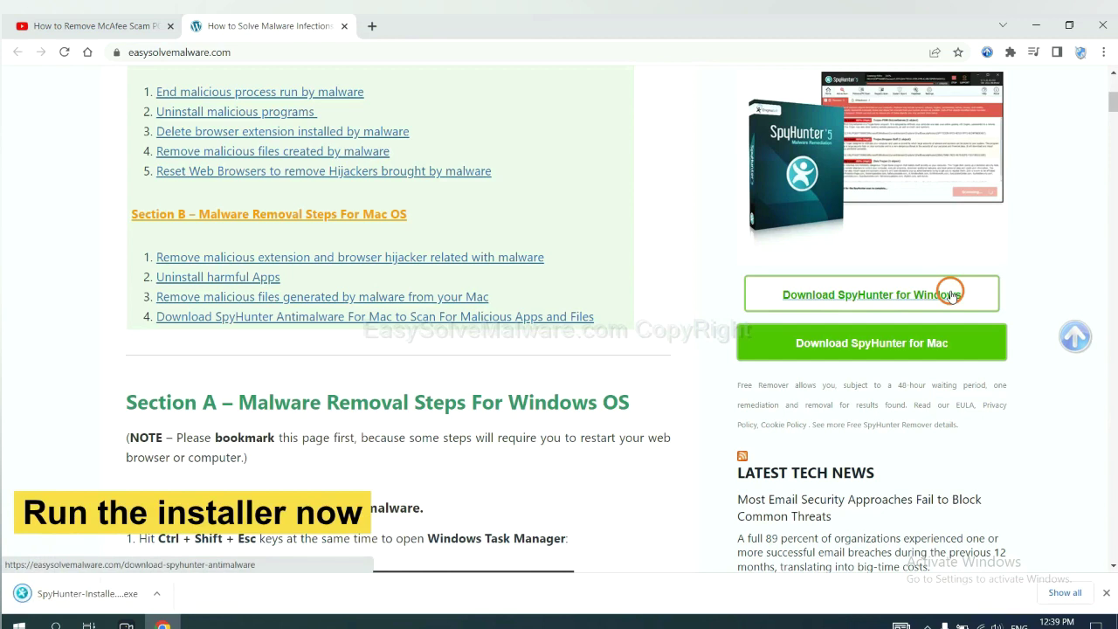
Install SpyHunter 5 from the downloaded installer in English, accepting the EULA and Privacy Policy, and finish the setup
click(71, 594)
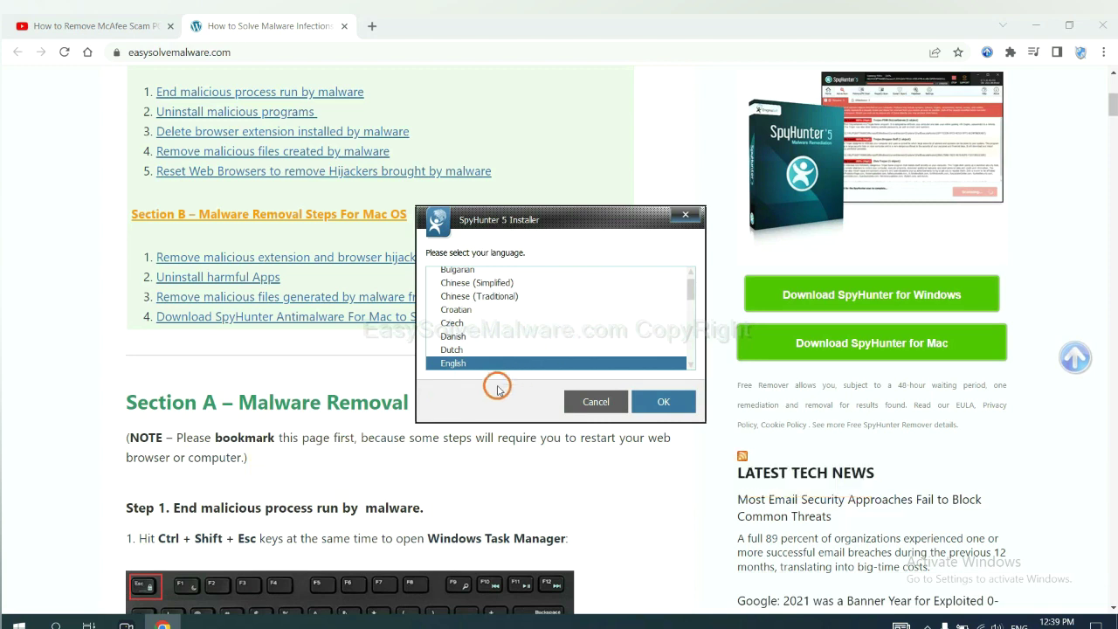
click(638, 392)
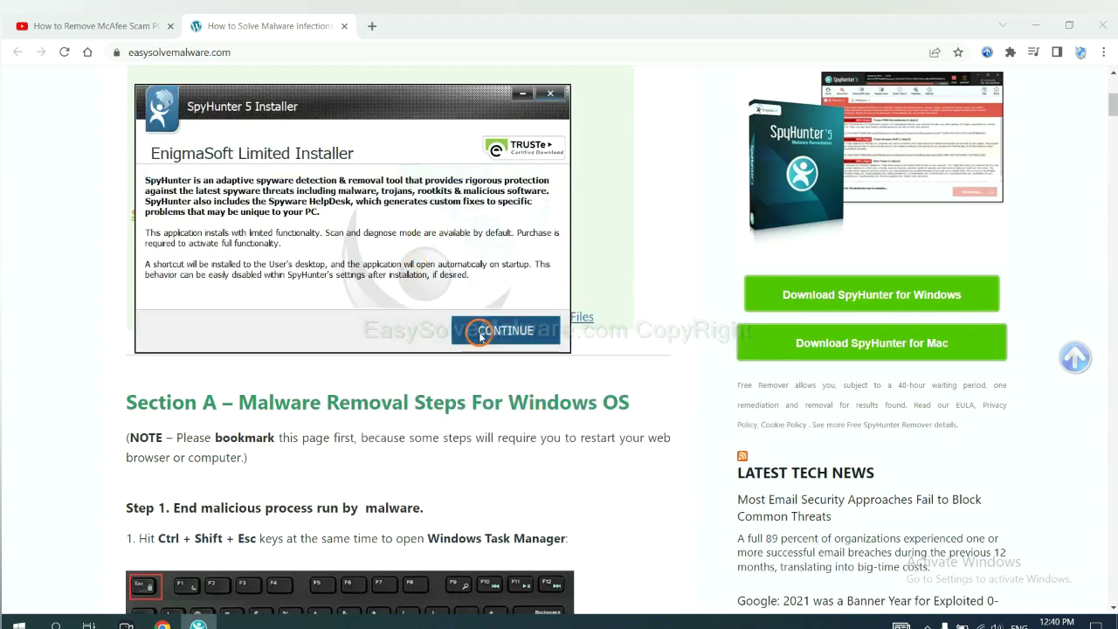
click(477, 332)
click(362, 293)
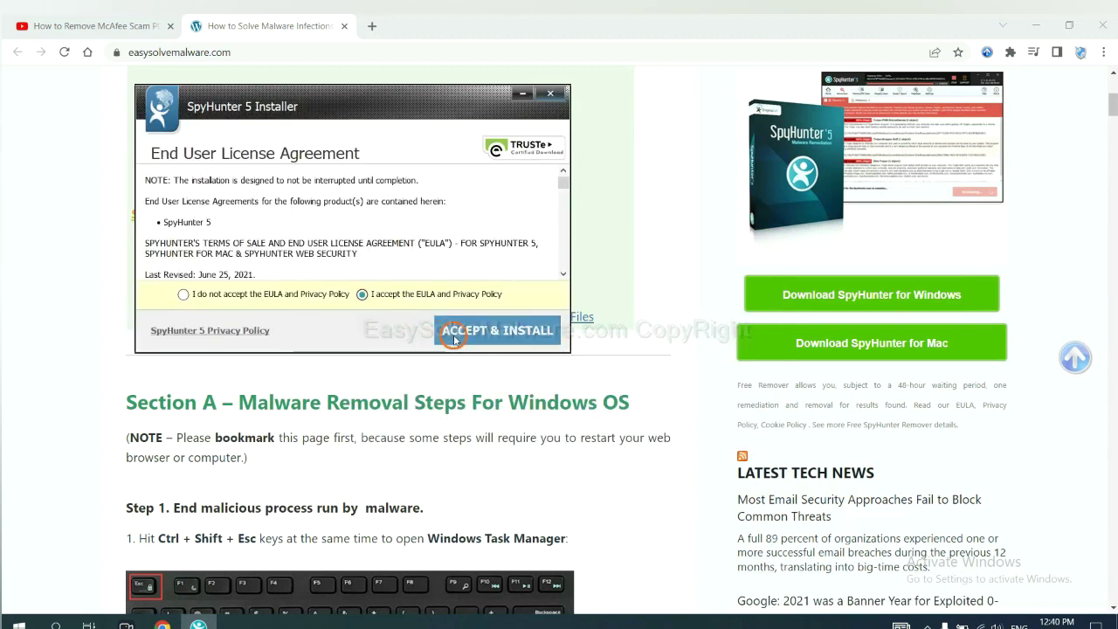
click(454, 340)
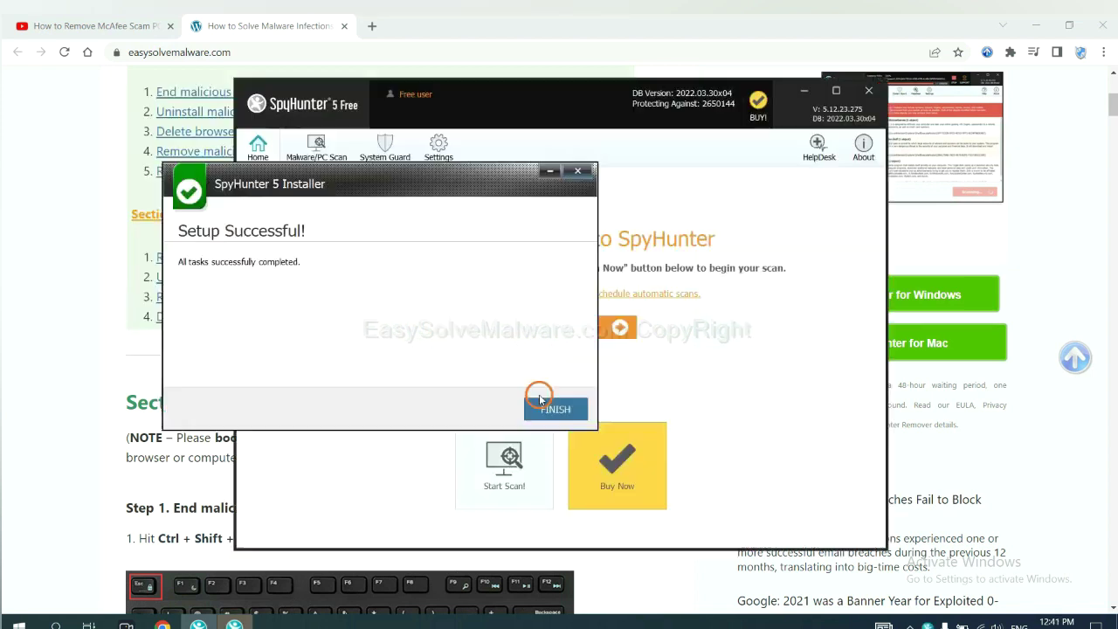
click(550, 406)
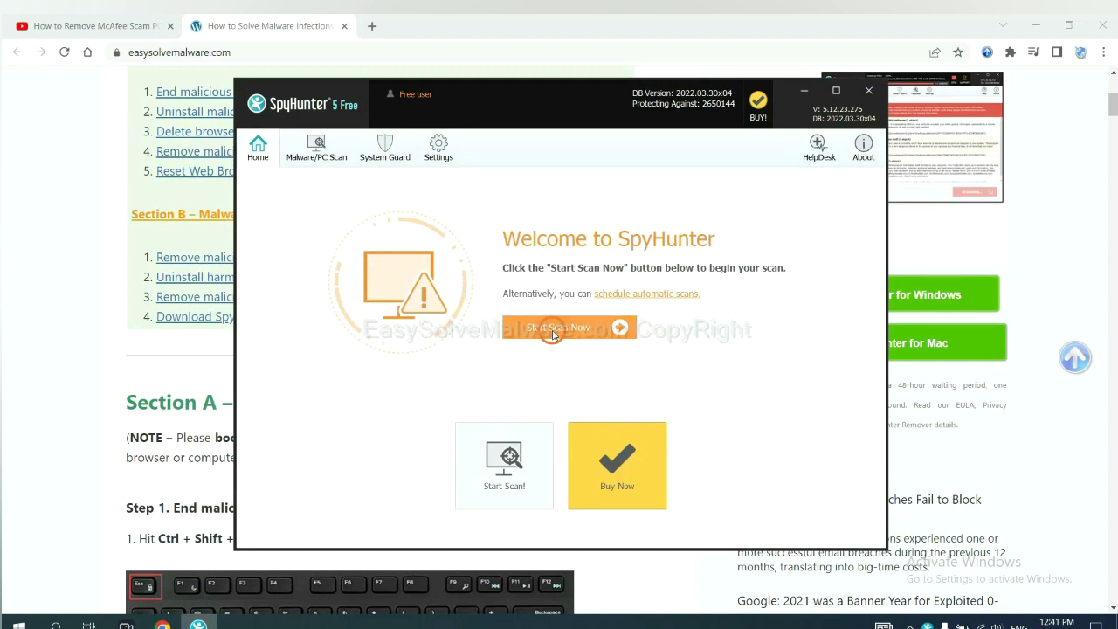
Start a SpyHunter scan and continue past the unknown objects list with remove360.bat left on Disable
click(553, 336)
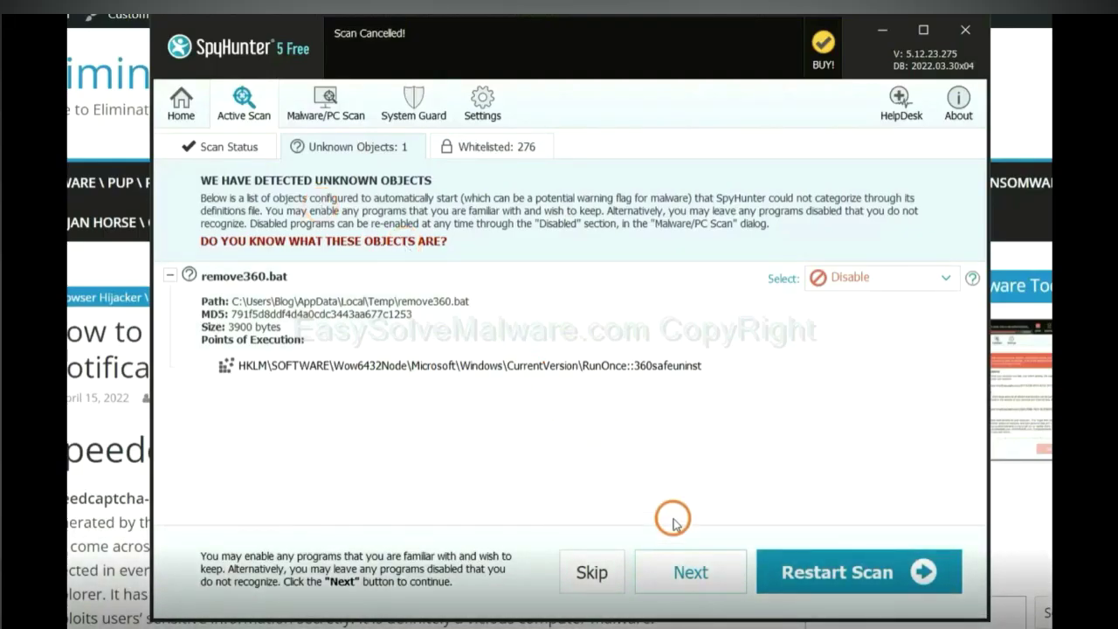
click(690, 573)
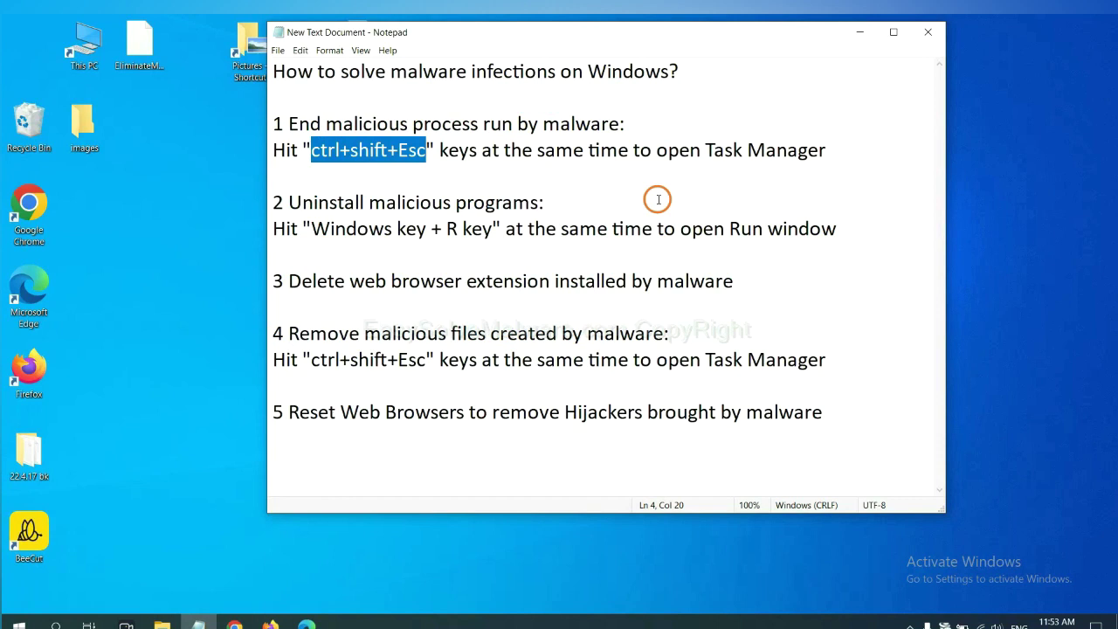
Highlight the Task Manager shortcut under item 1 of the Notepad instructions and open Task Manager
click(399, 148)
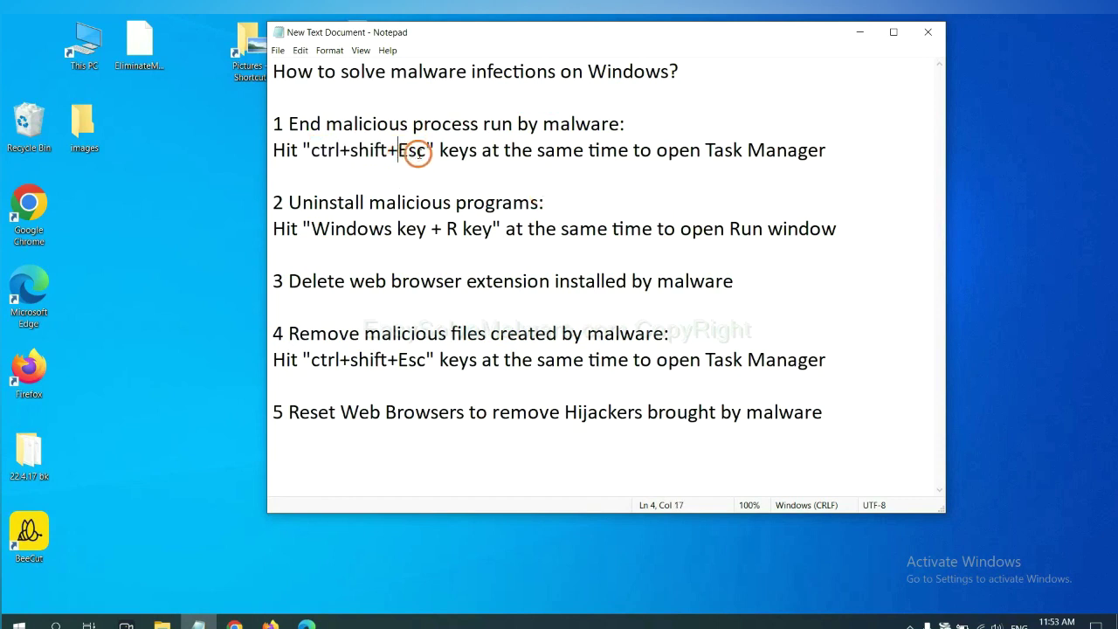
drag(425, 149, 307, 150)
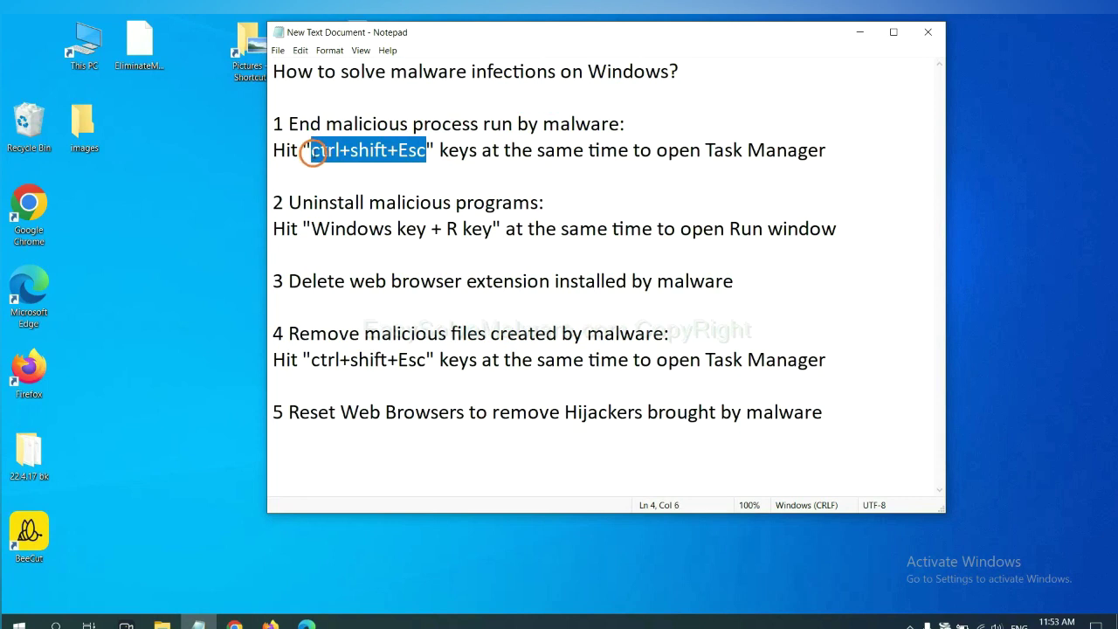
key(ctrl+shift+Escape)
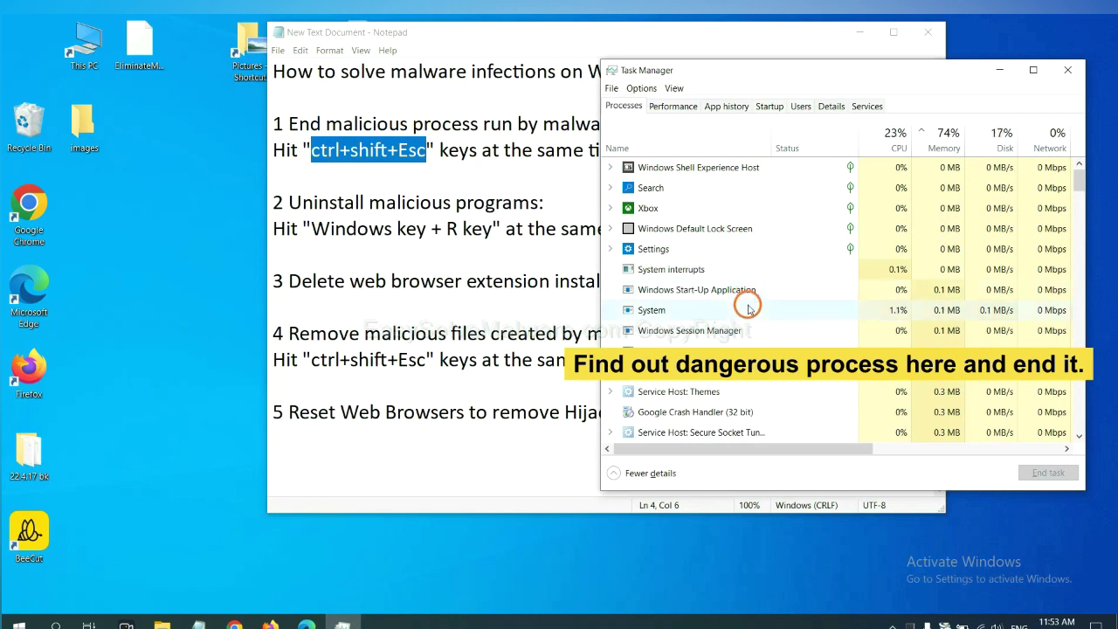
Select the Usermode Font Driver Host process to show how a malicious task is ended, and close Task Manager
click(749, 309)
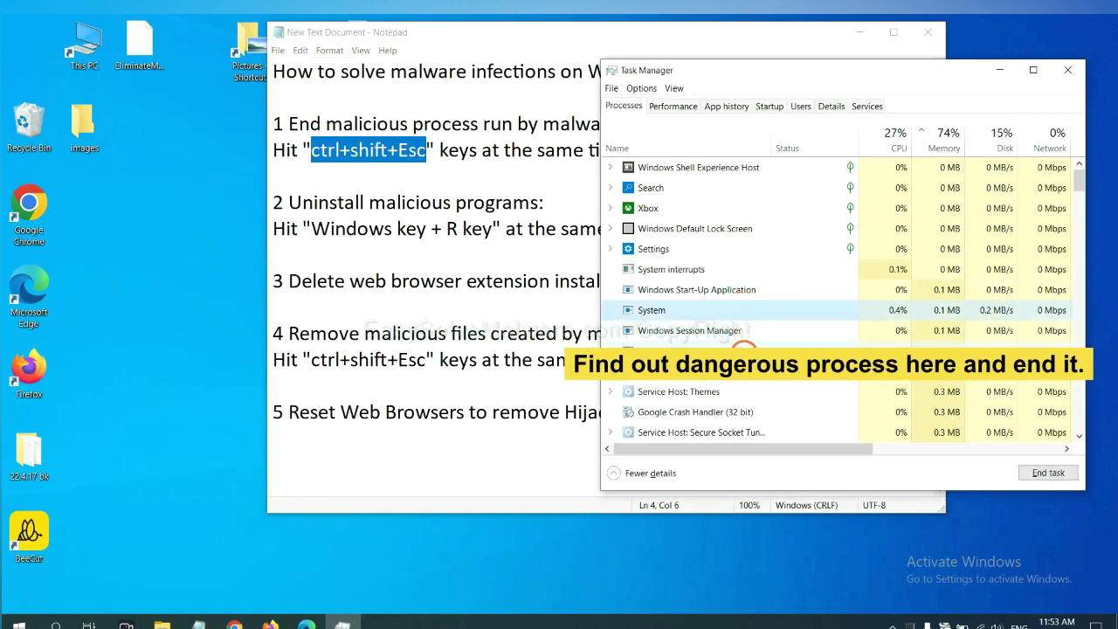
click(744, 348)
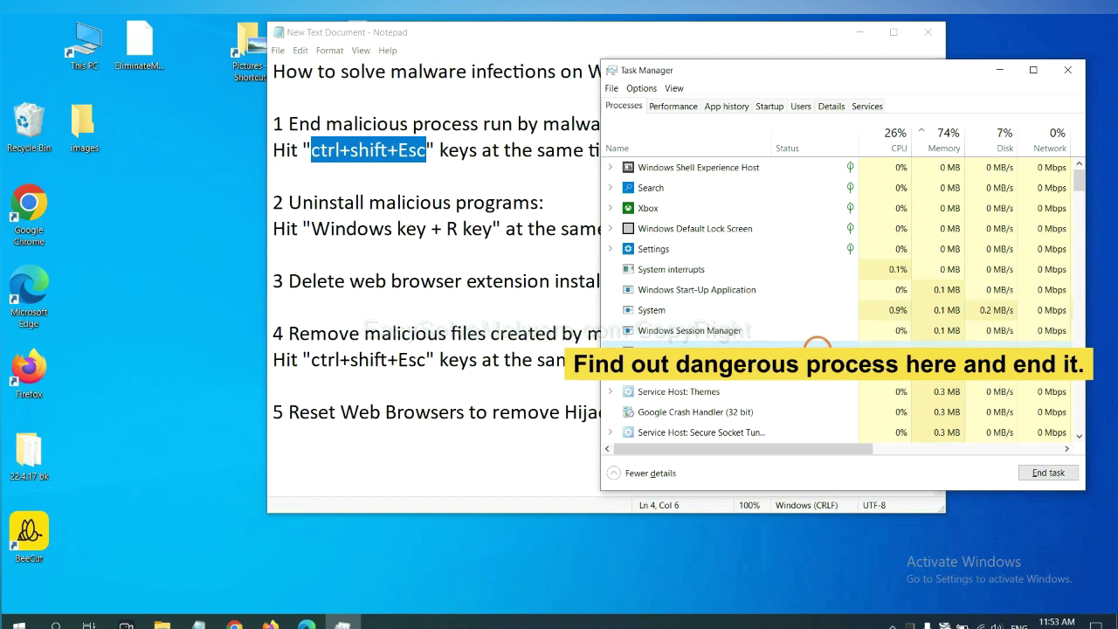
click(1058, 472)
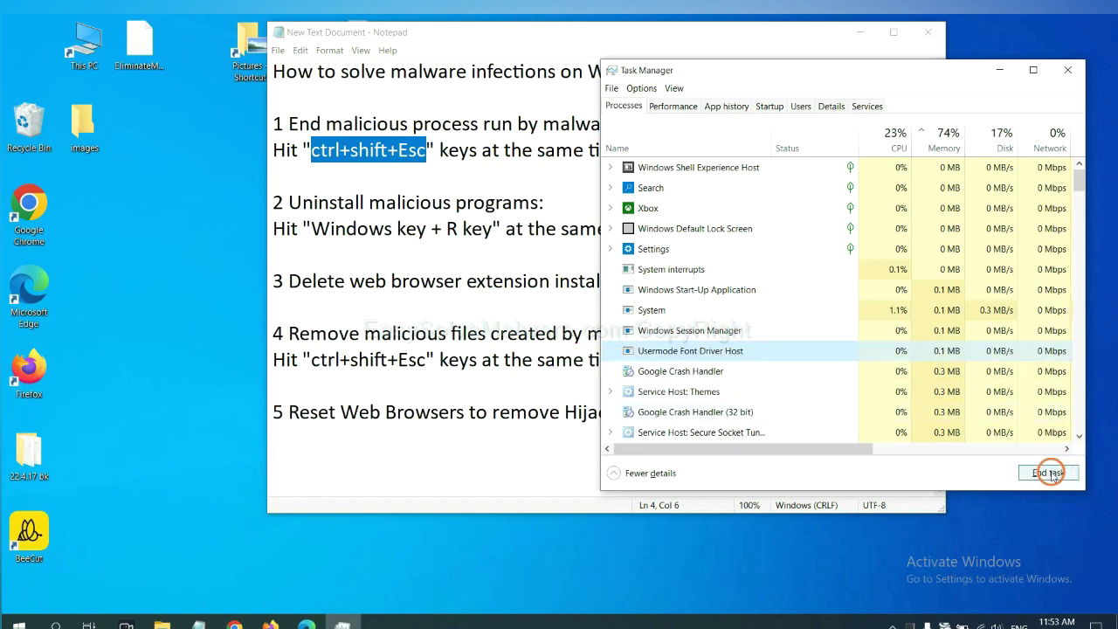
click(1063, 71)
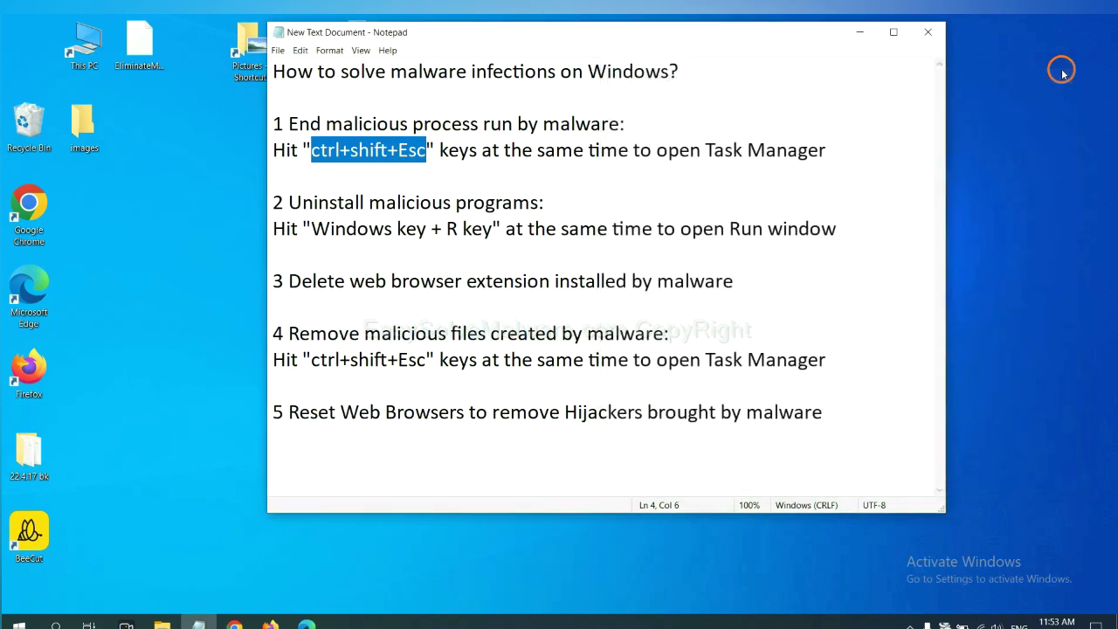
Highlight the Run window shortcut under item 2 of the Notepad instructions and open the Run window
click(696, 209)
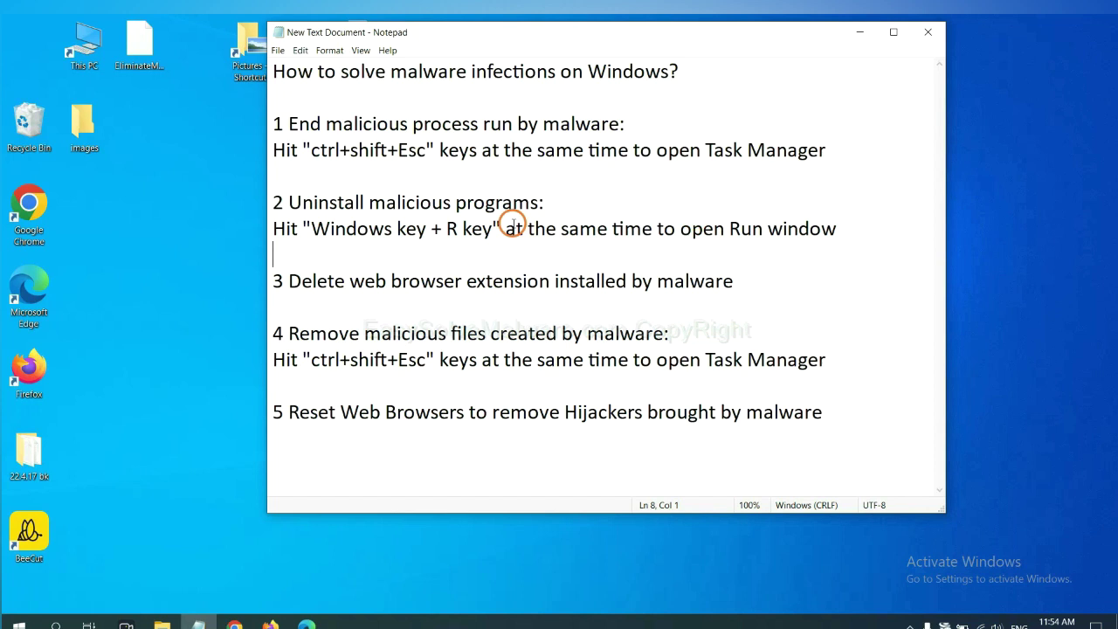
drag(309, 232, 489, 243)
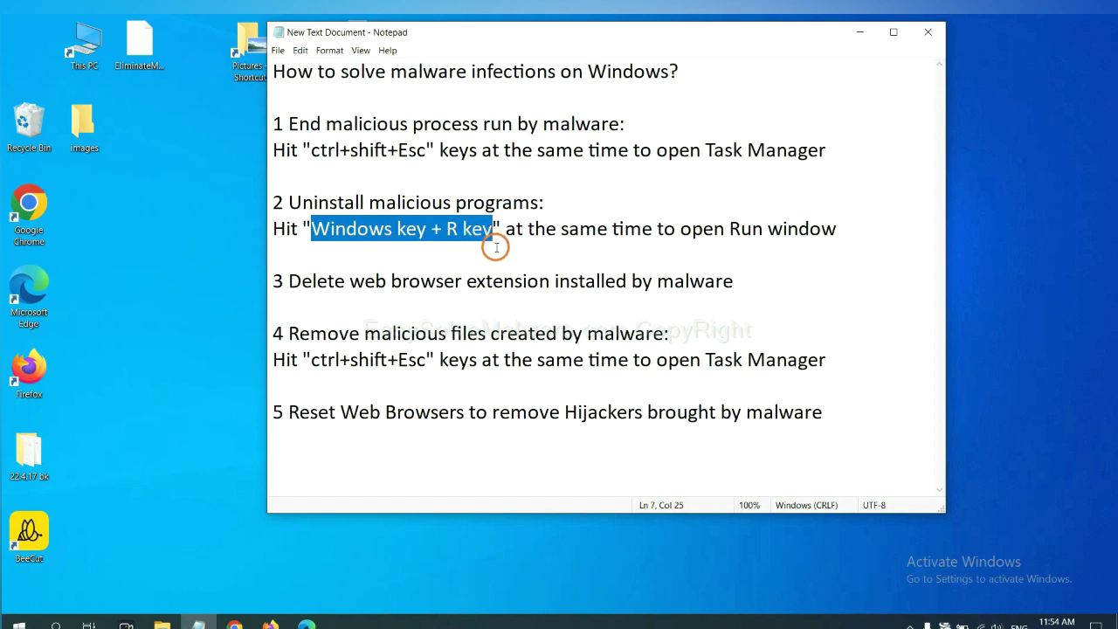
key(super+r)
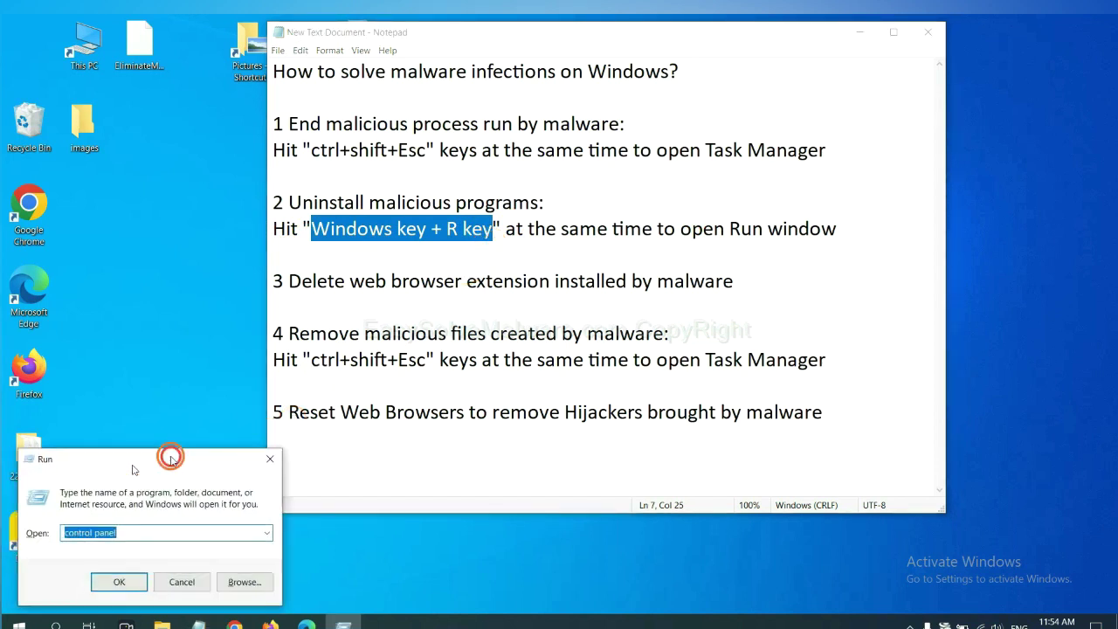
Move the Run window beside the instructions and launch "control panel" from it
drag(124, 472, 855, 208)
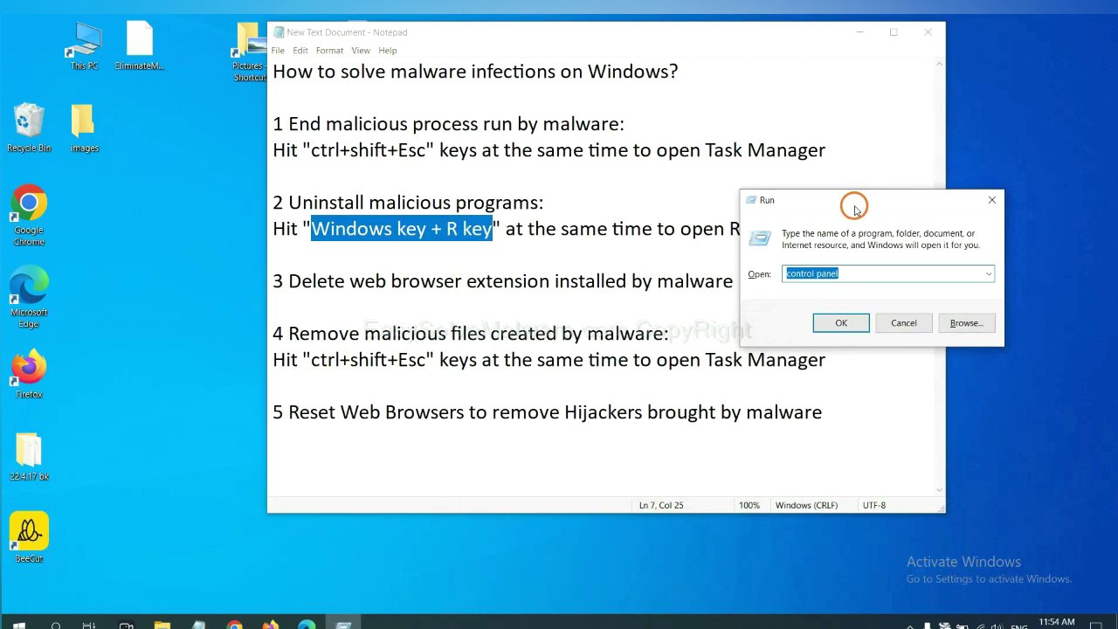
click(861, 273)
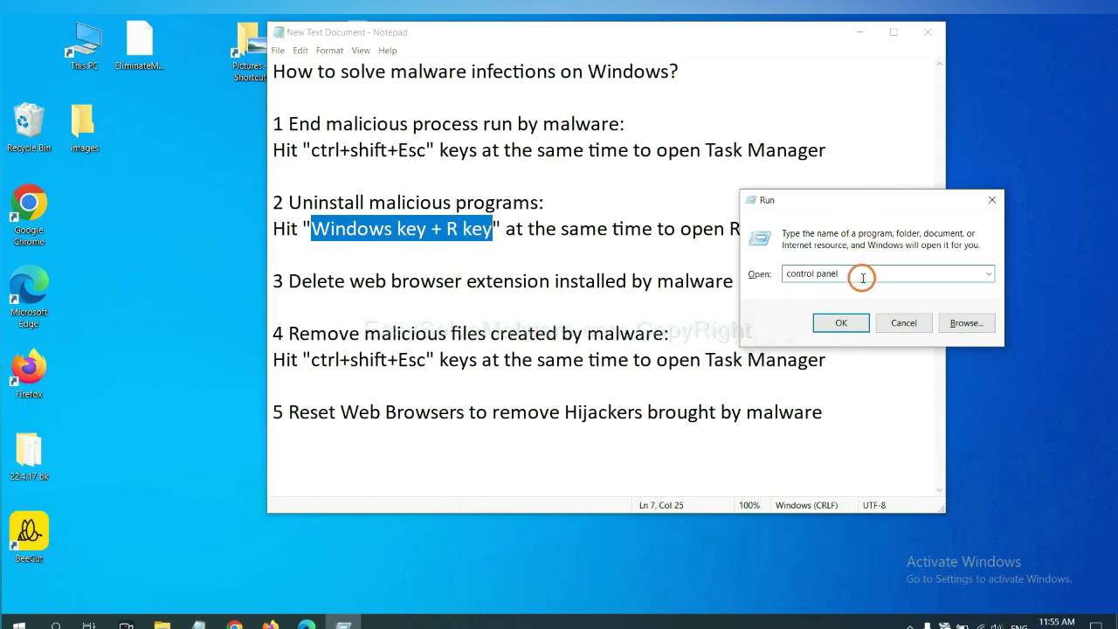
drag(862, 274, 760, 276)
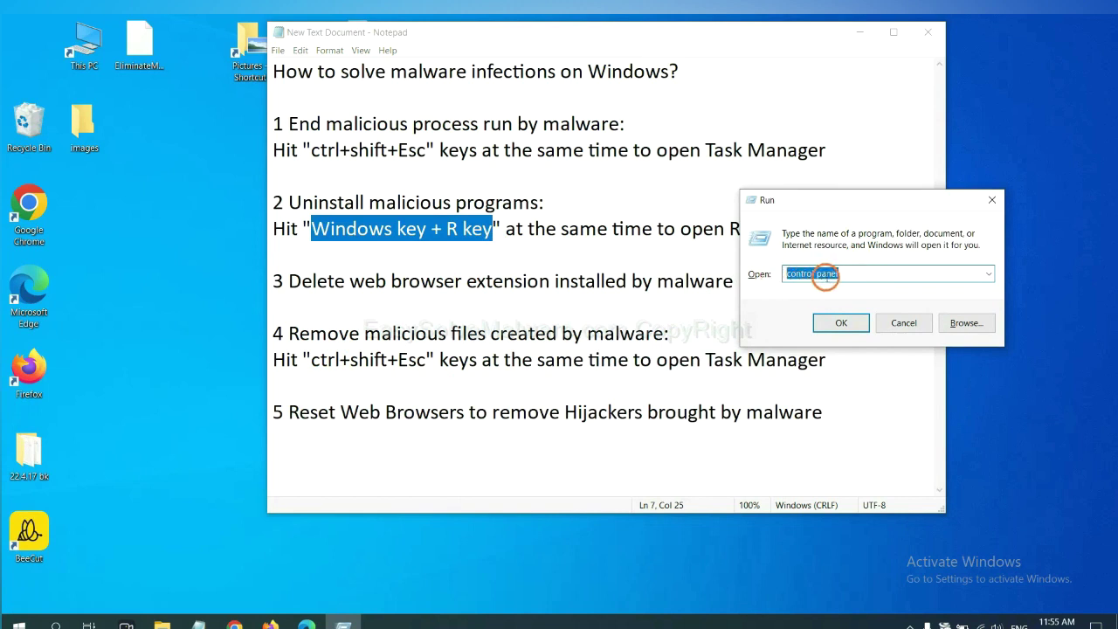
click(840, 323)
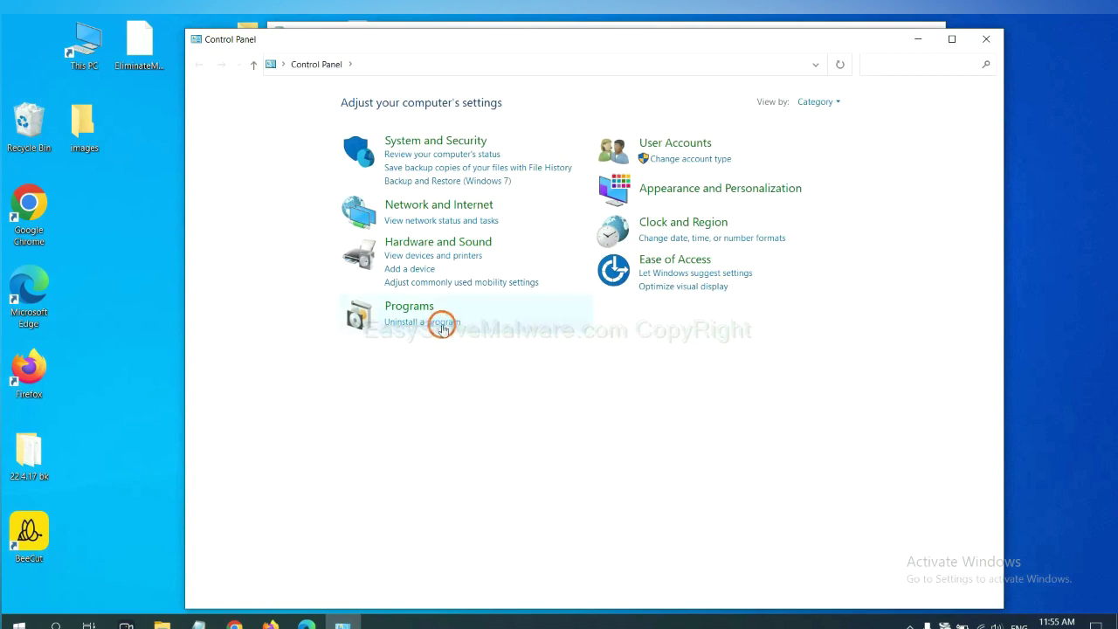
Open the list of installed programs, select Xiph.Org Open Codecs 0.85.17777 as the uninstall example, and close Programs and Features
click(443, 325)
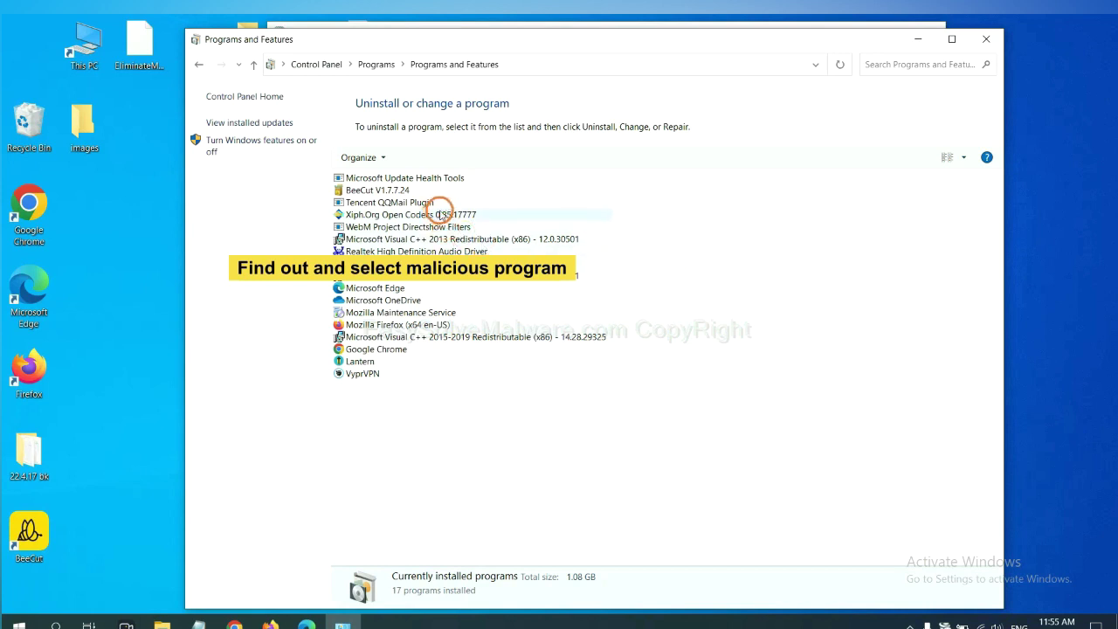
click(441, 215)
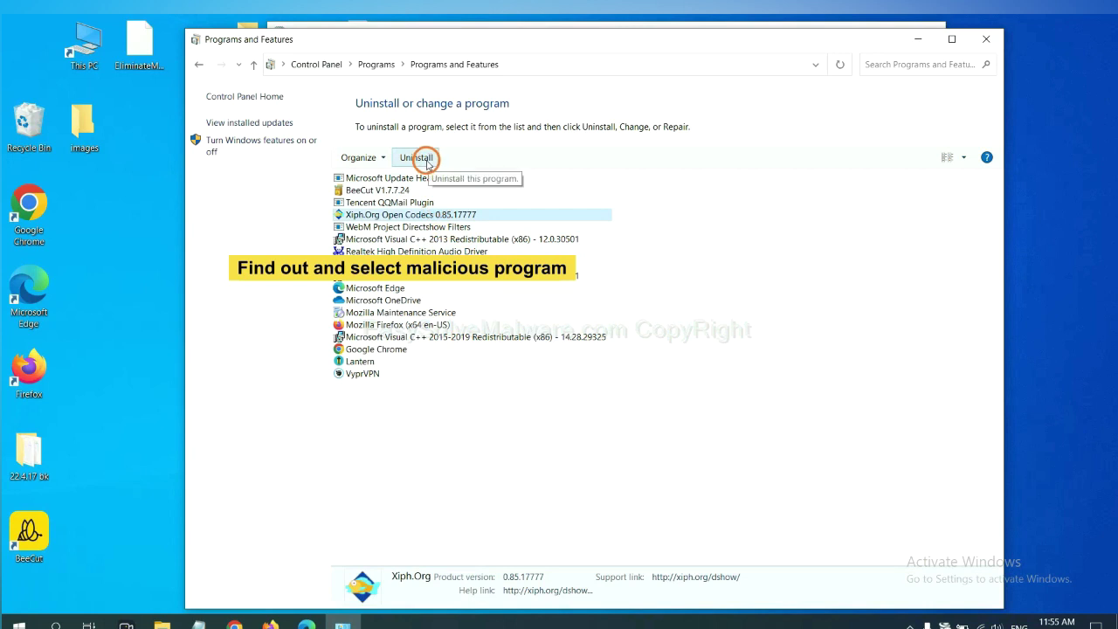
click(989, 41)
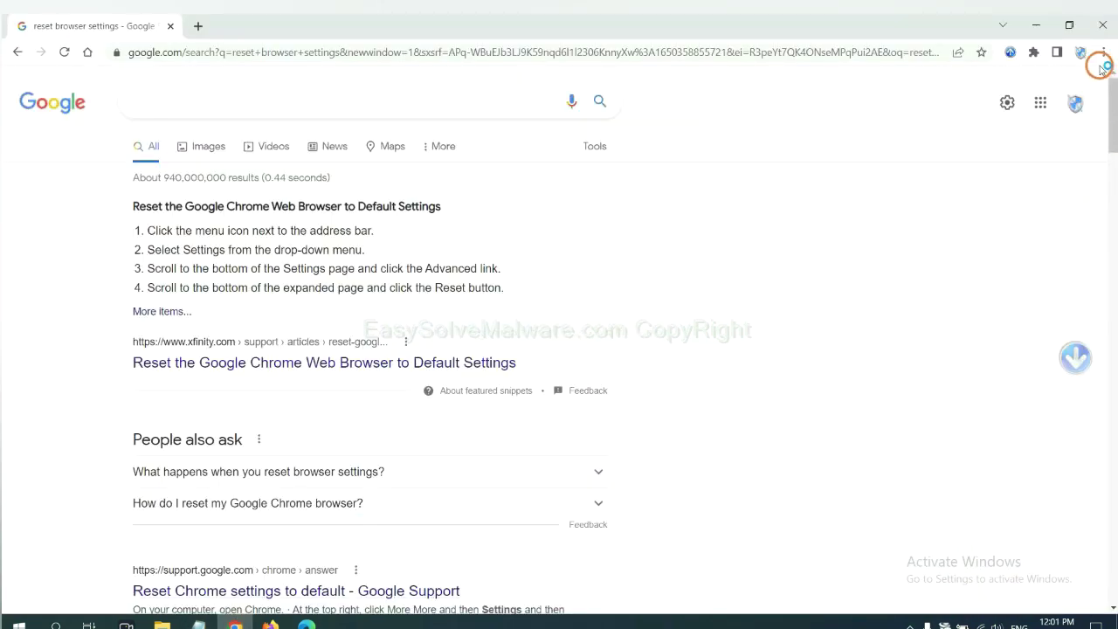
Open Chrome's Extensions page to check for suspicious, unwanted or malicious extensions
click(1103, 54)
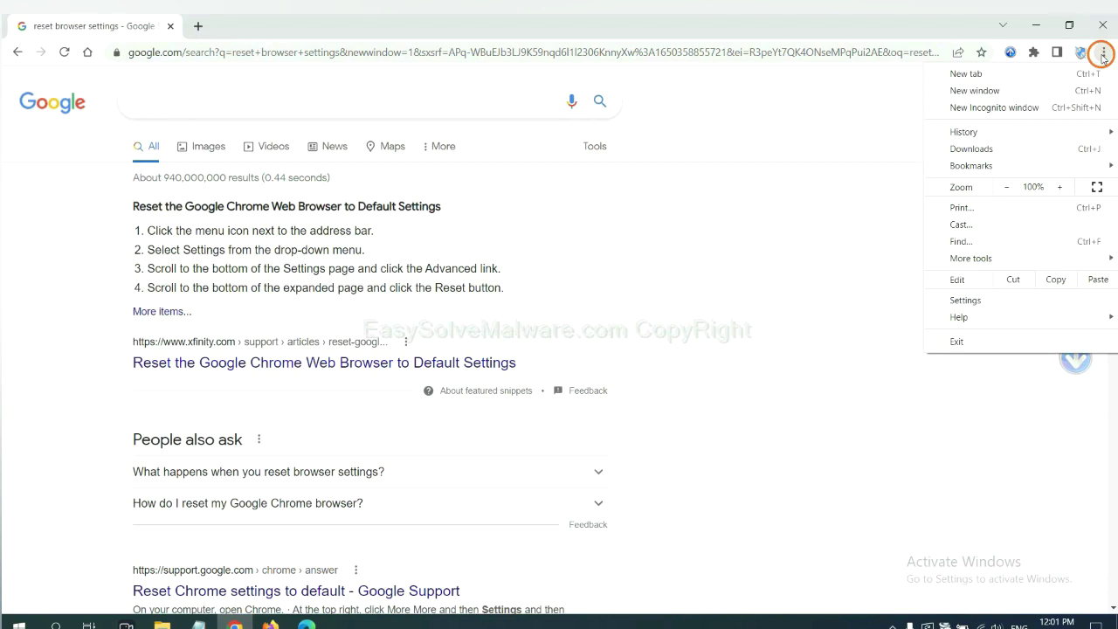
mouse_move(1005, 259)
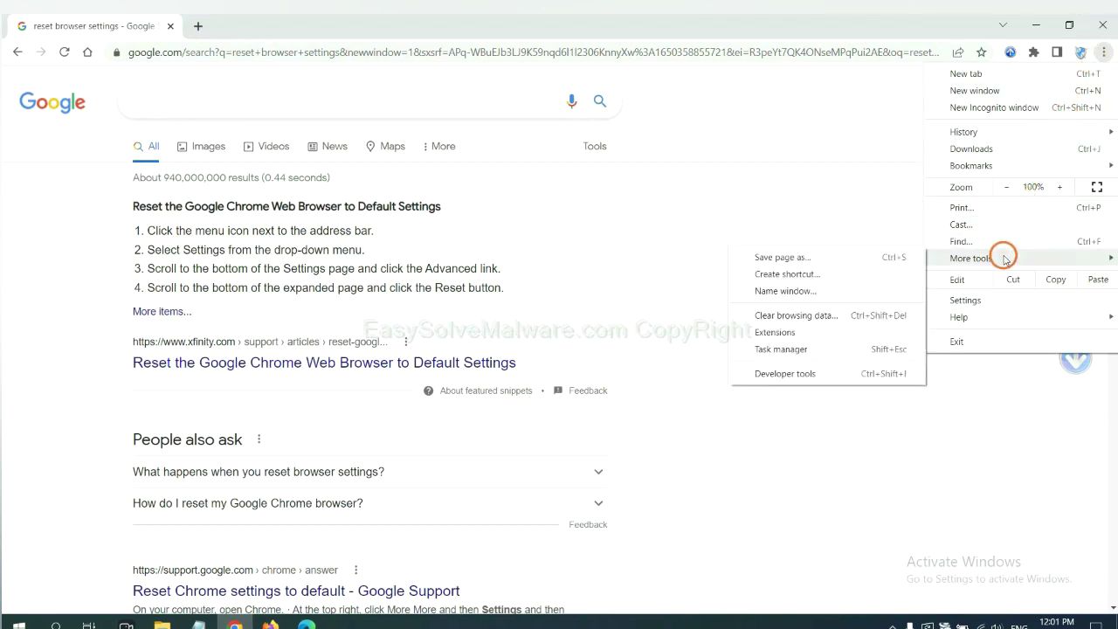
click(825, 330)
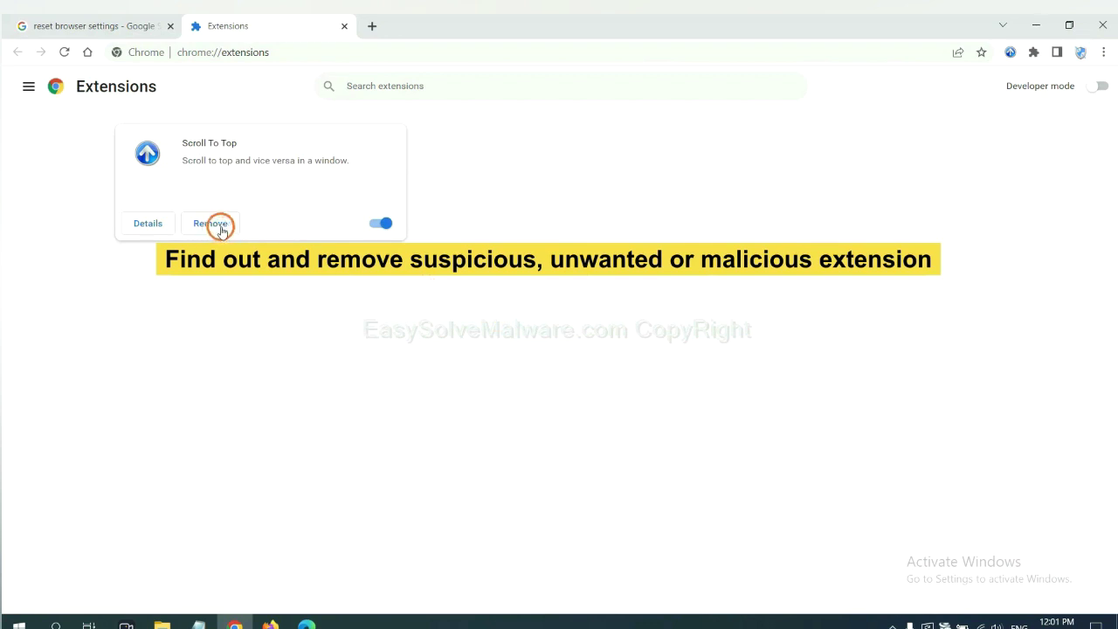
Switch to Firefox, open its add-ons manager, and show the removal options for the GIPHY for Firefox extension
click(269, 623)
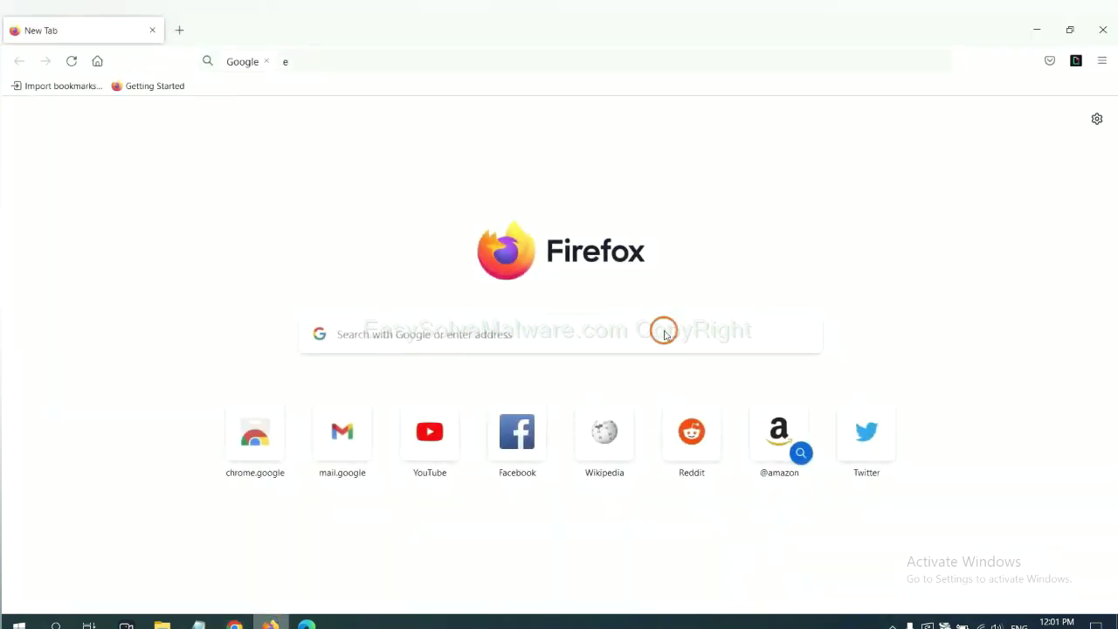
click(1103, 62)
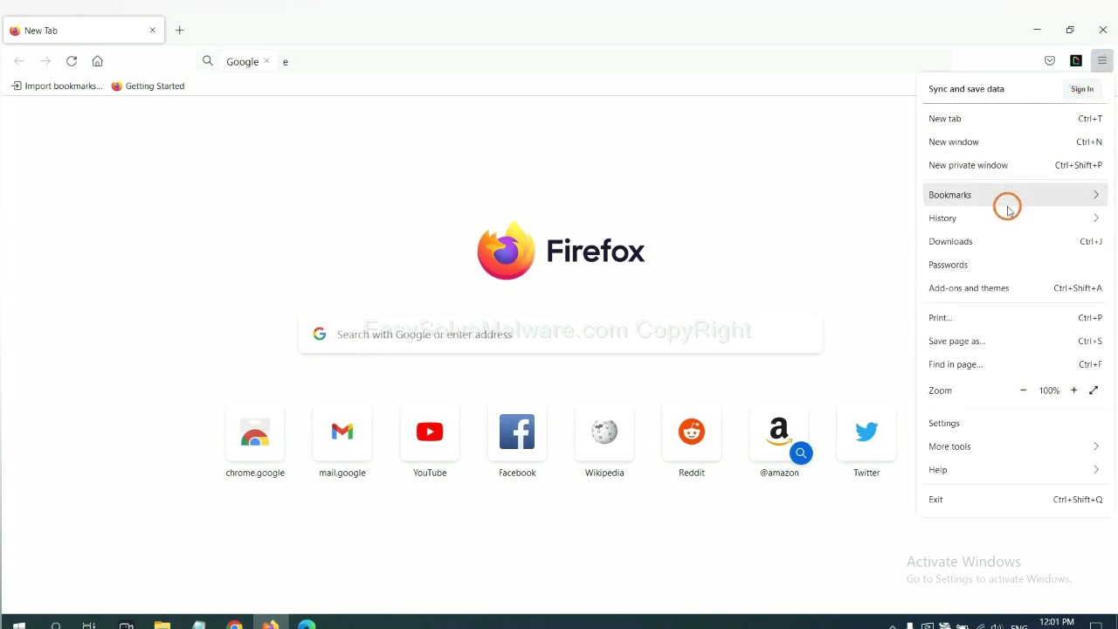
click(977, 295)
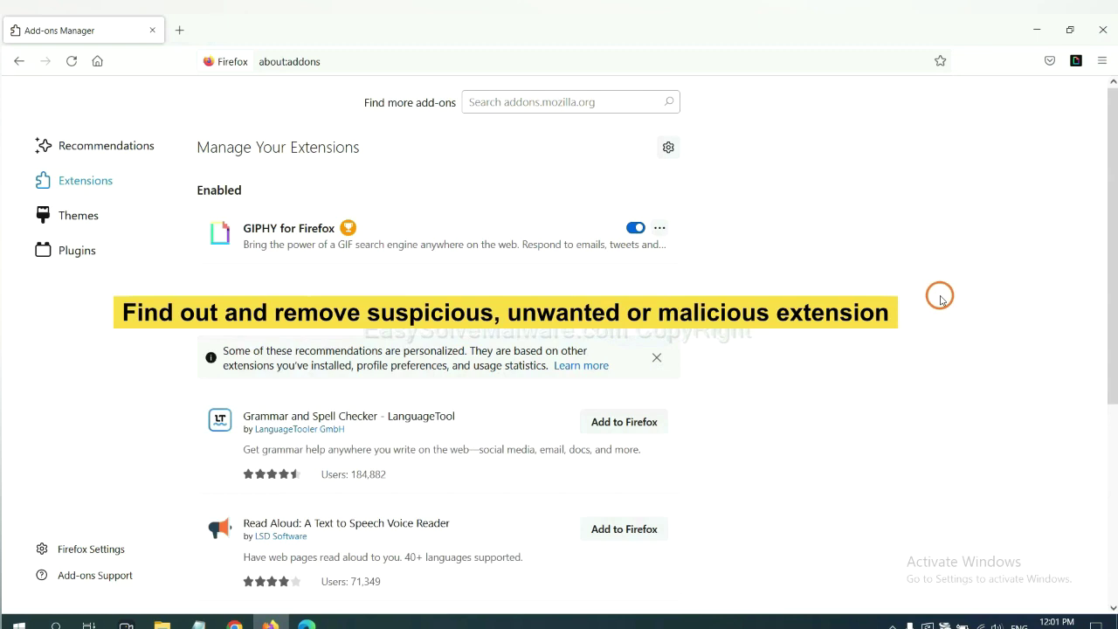
click(659, 228)
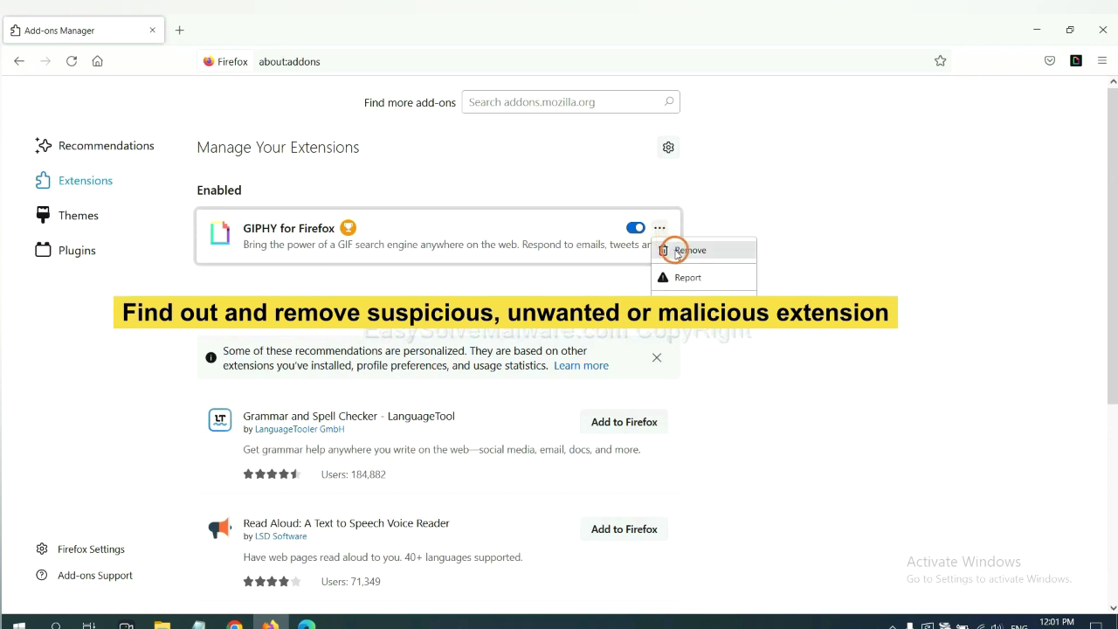
Switch to Microsoft Edge, open its Extensions page, and remove the ArcVpn Free Fast VPN Proxy extension
click(305, 624)
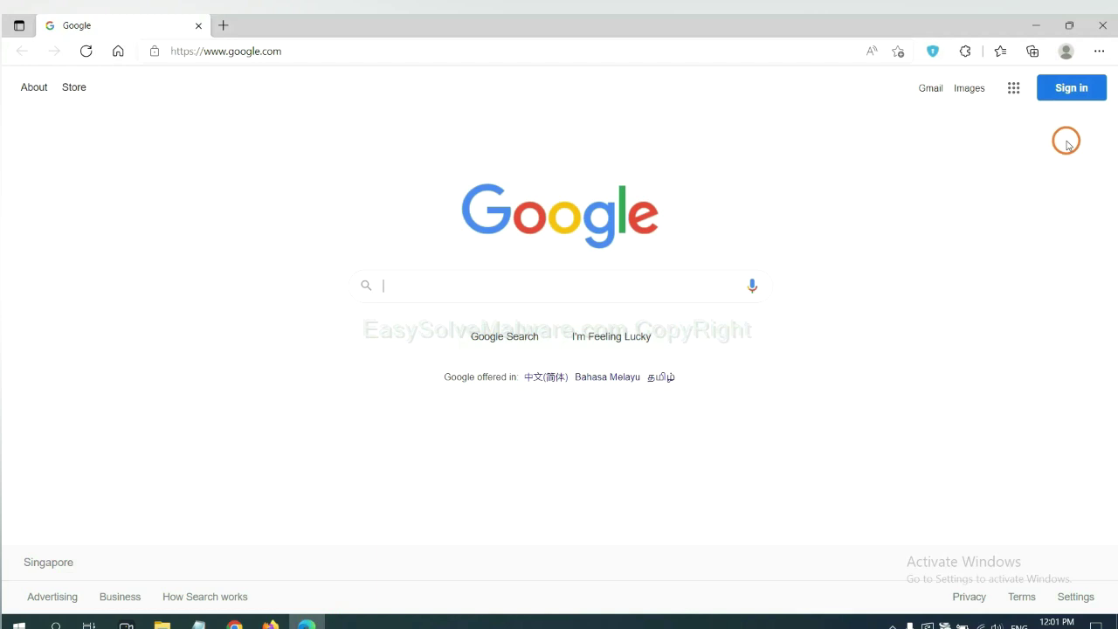
click(1098, 53)
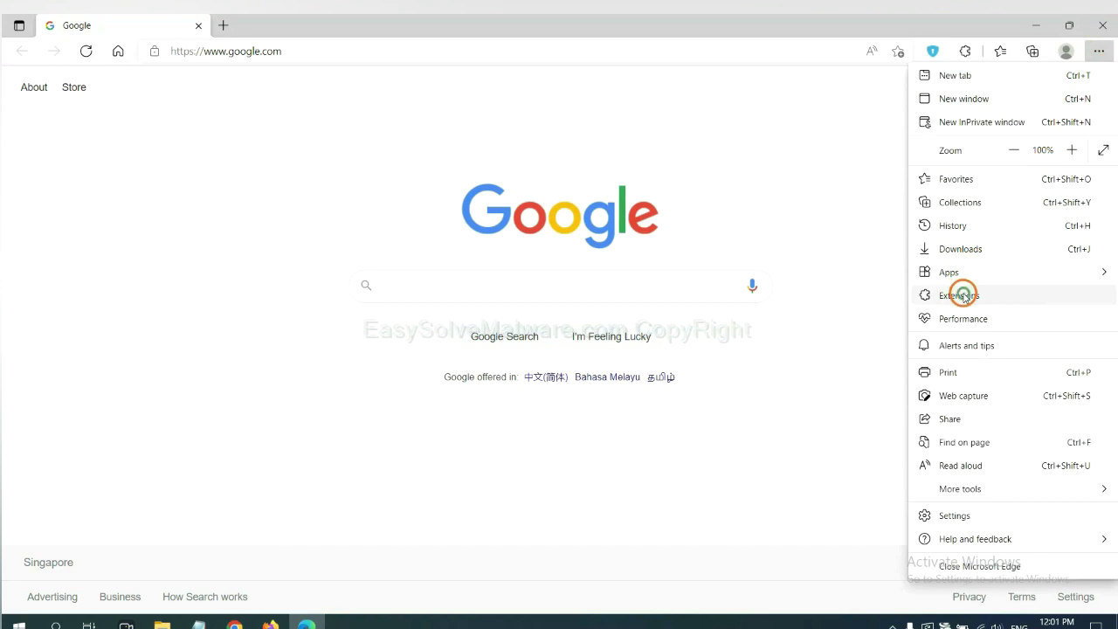
right_click(963, 296)
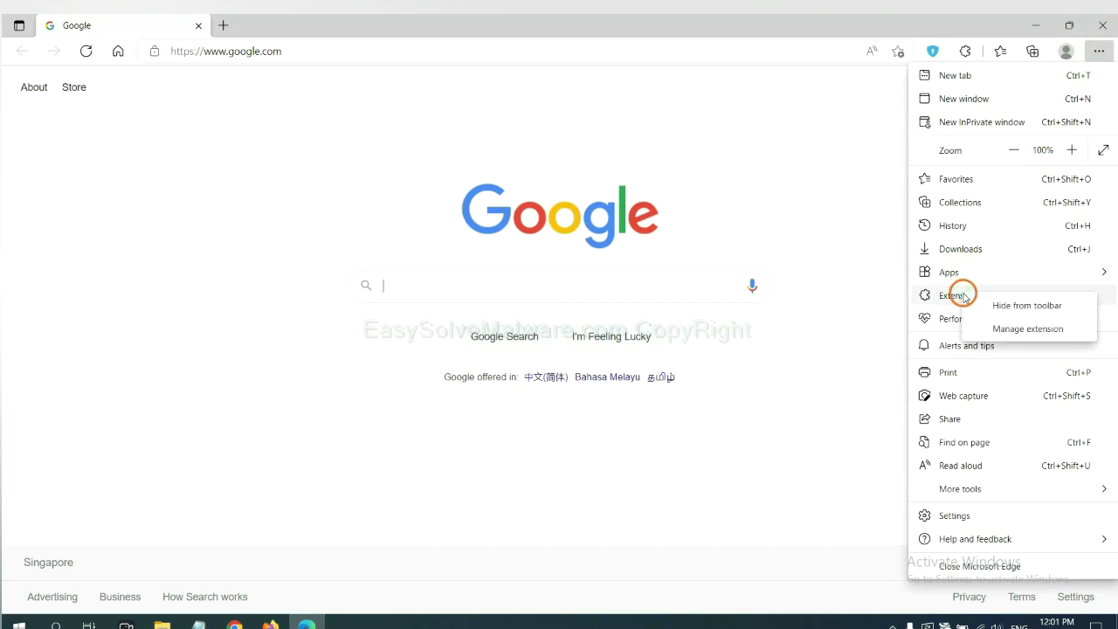
click(1005, 329)
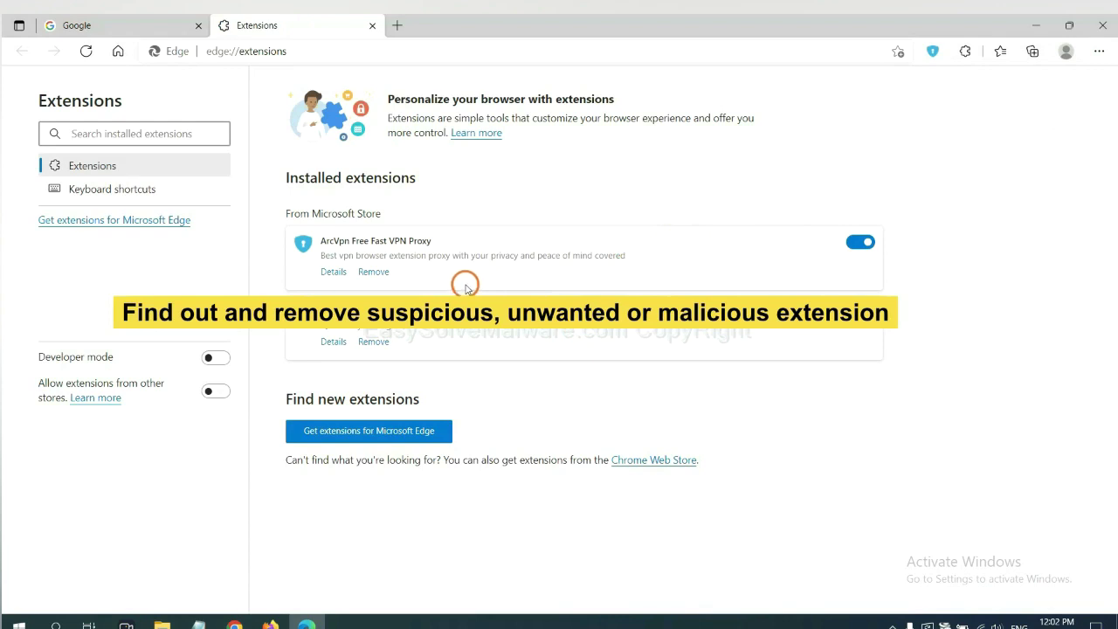
click(384, 274)
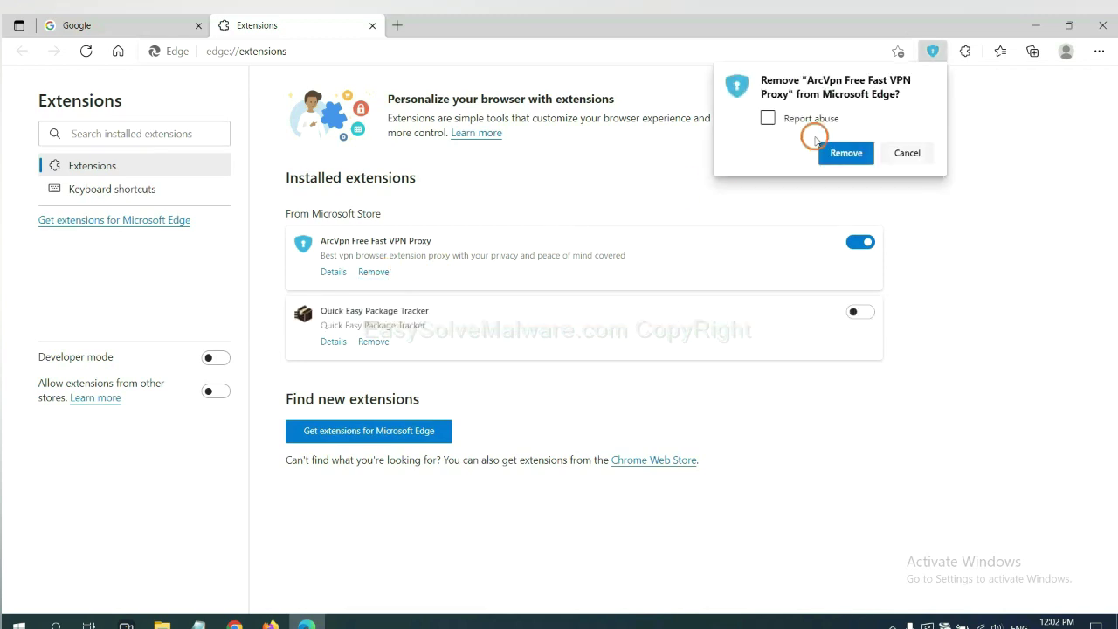
click(835, 154)
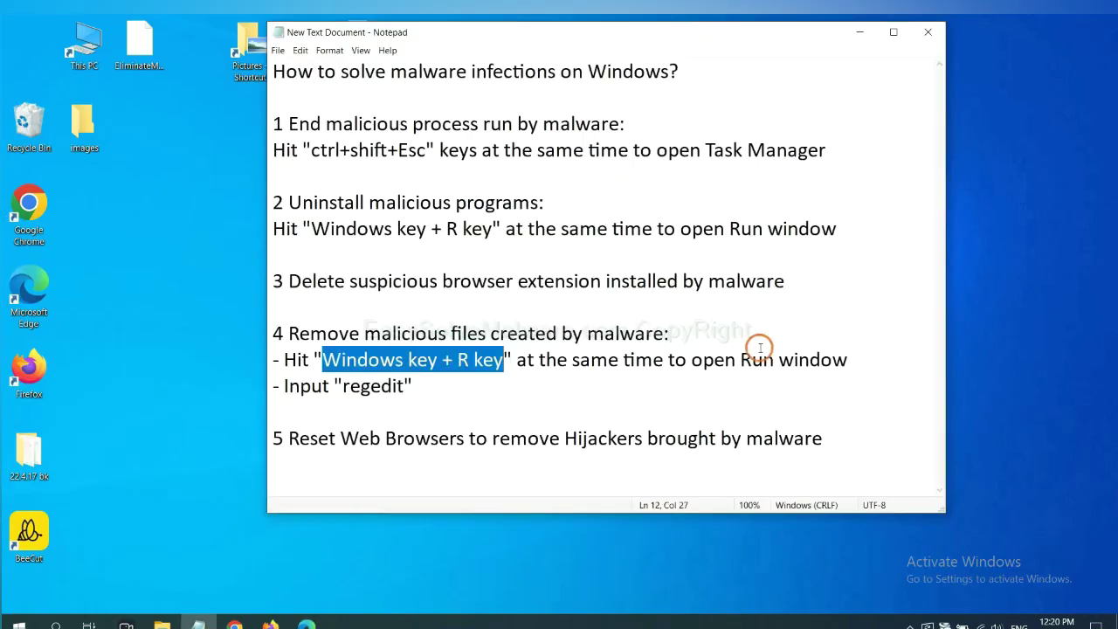
Highlight the Run window instruction under step 4, move the Run window beside the notes, and launch "regedit" from it
click(760, 356)
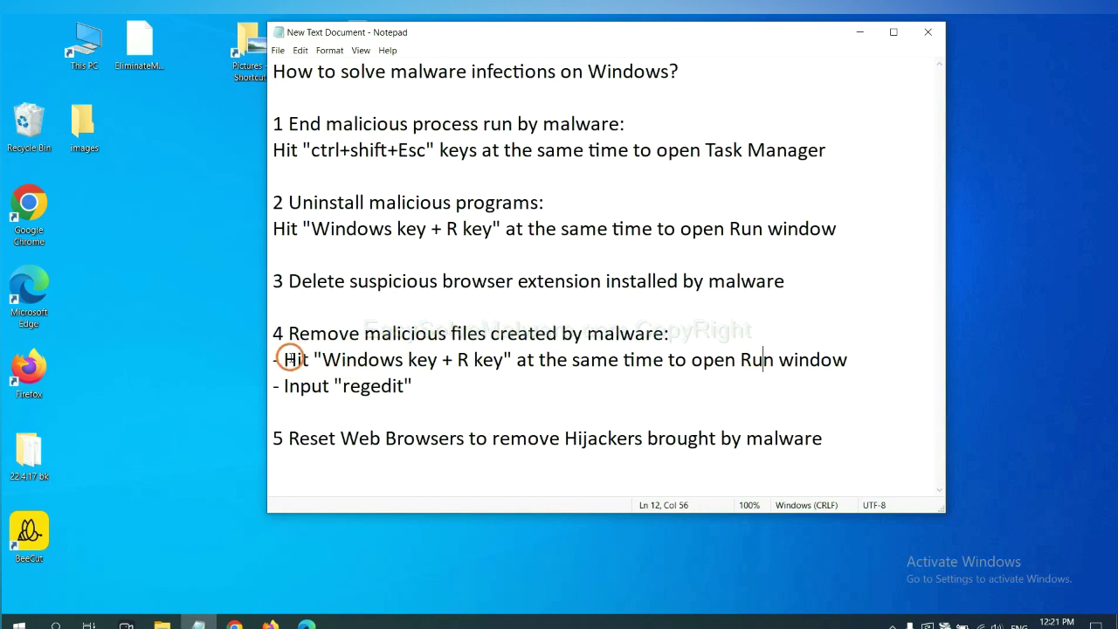
drag(285, 359, 567, 376)
click(651, 367)
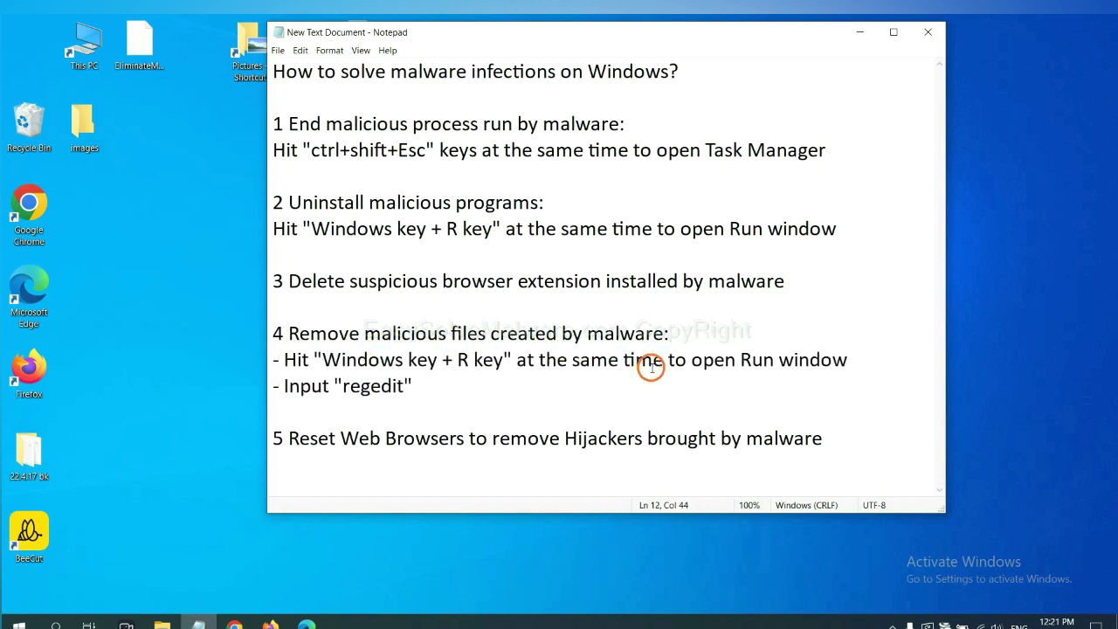
key(super+r)
drag(212, 457, 882, 253)
click(798, 320)
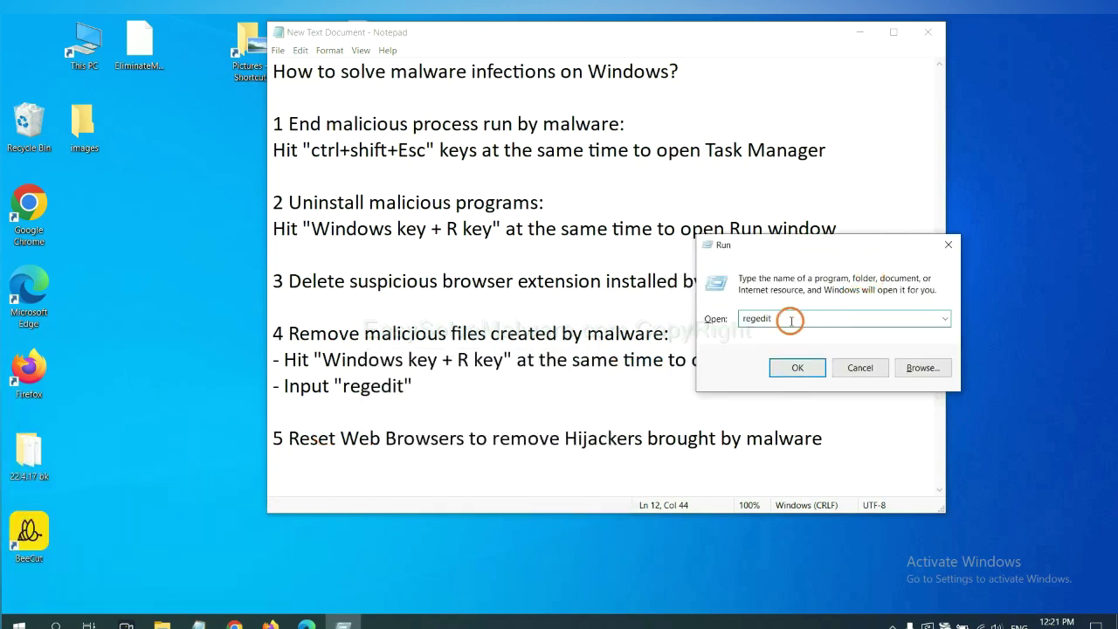
click(797, 368)
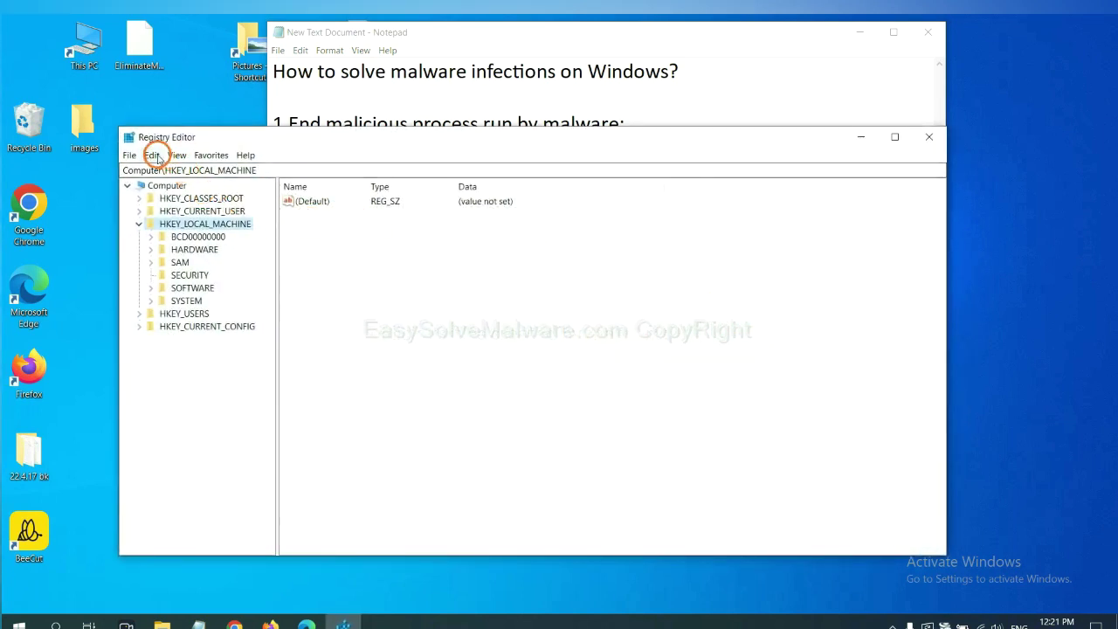
Search the registry for "beecut" and bring up the available actions for the FEATURE_BROWSER_EMULATION key
click(155, 155)
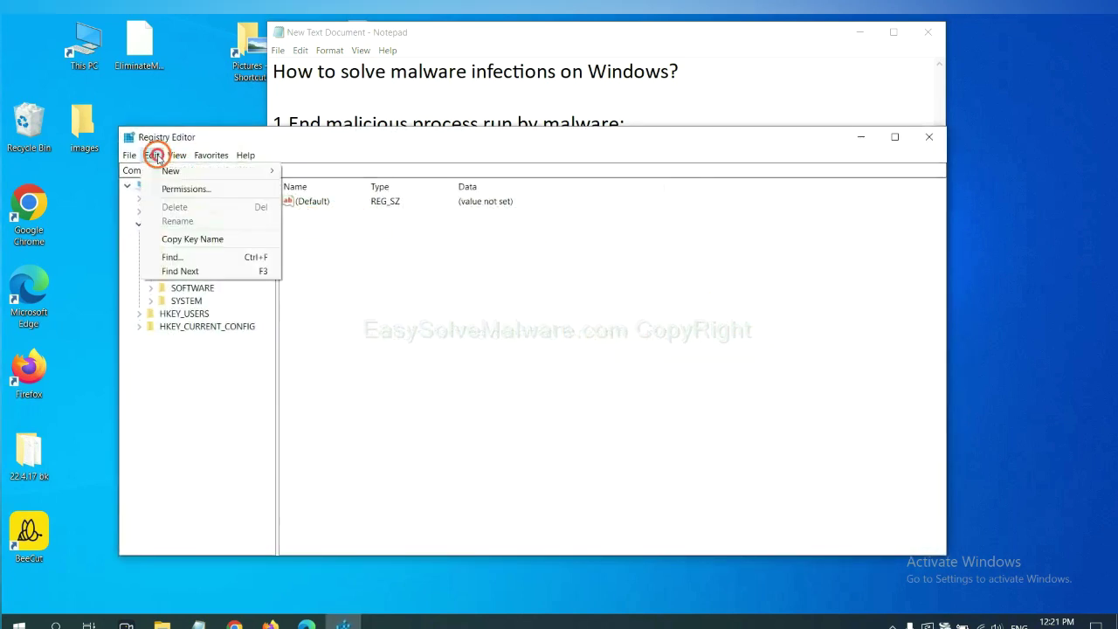
click(200, 258)
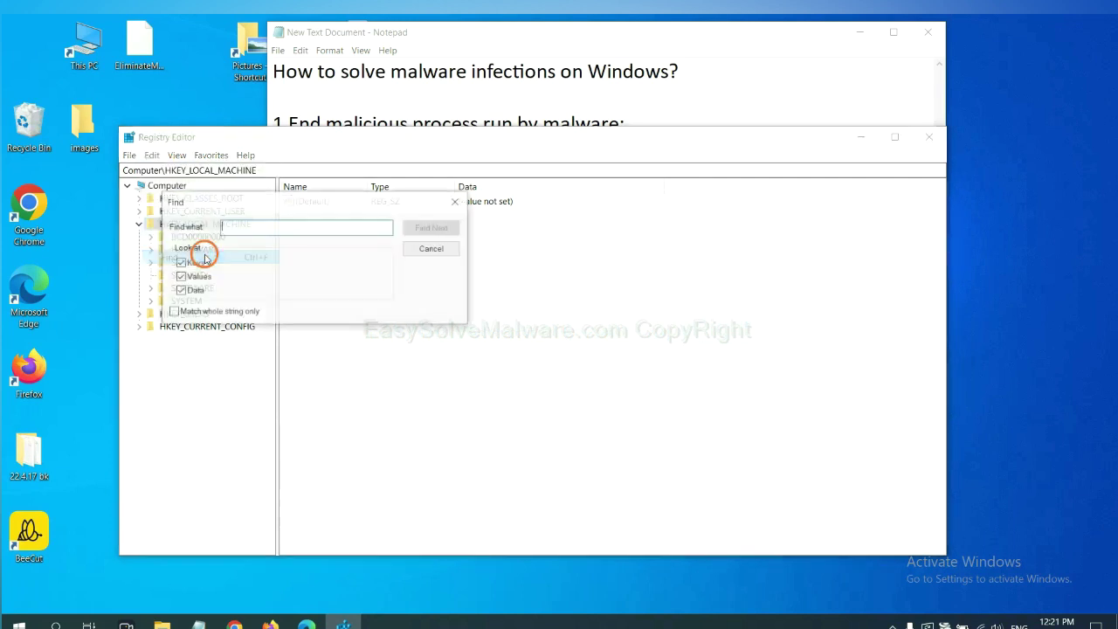
drag(306, 206, 446, 229)
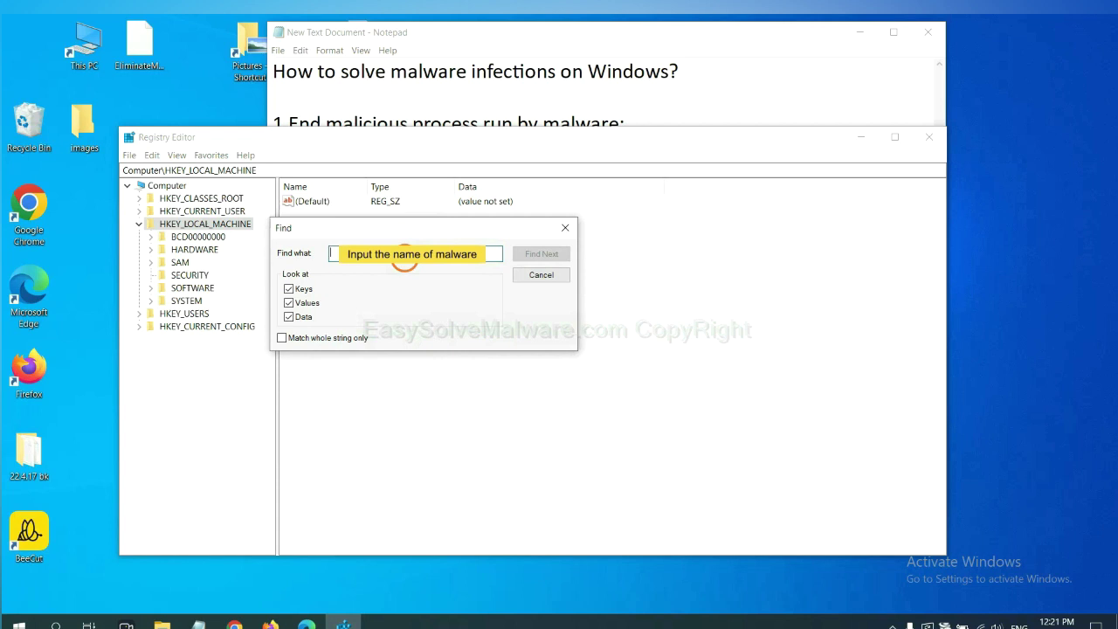
text(beecut)
click(541, 254)
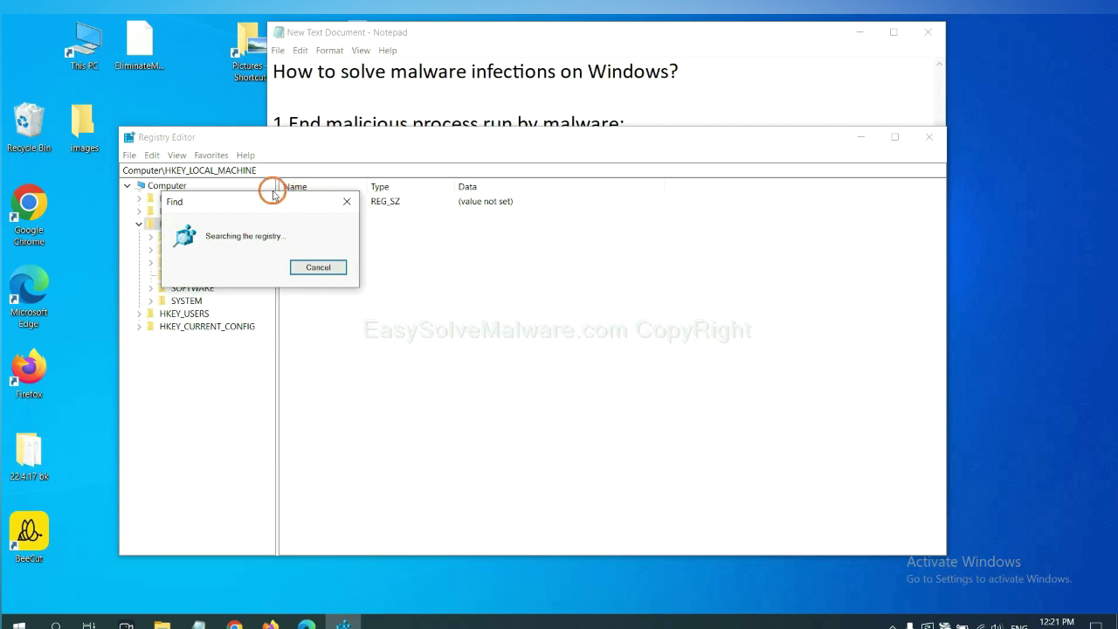
drag(272, 199, 442, 196)
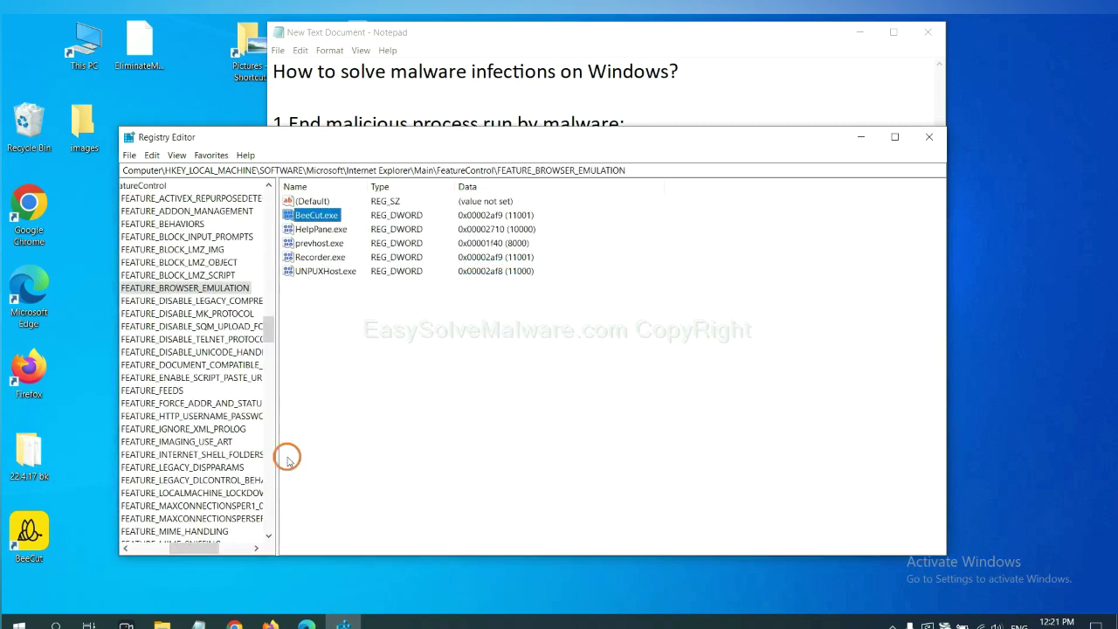
mouse_move(190, 549)
mouse_down()
mouse_move(165, 545)
mouse_move(181, 547)
mouse_up()
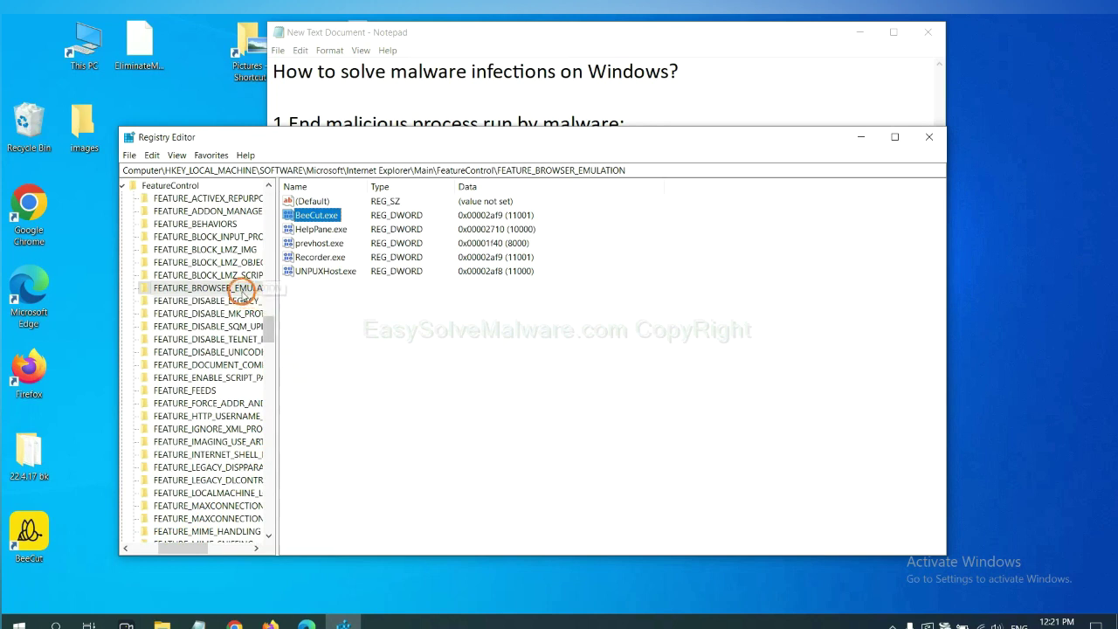
right_click(227, 288)
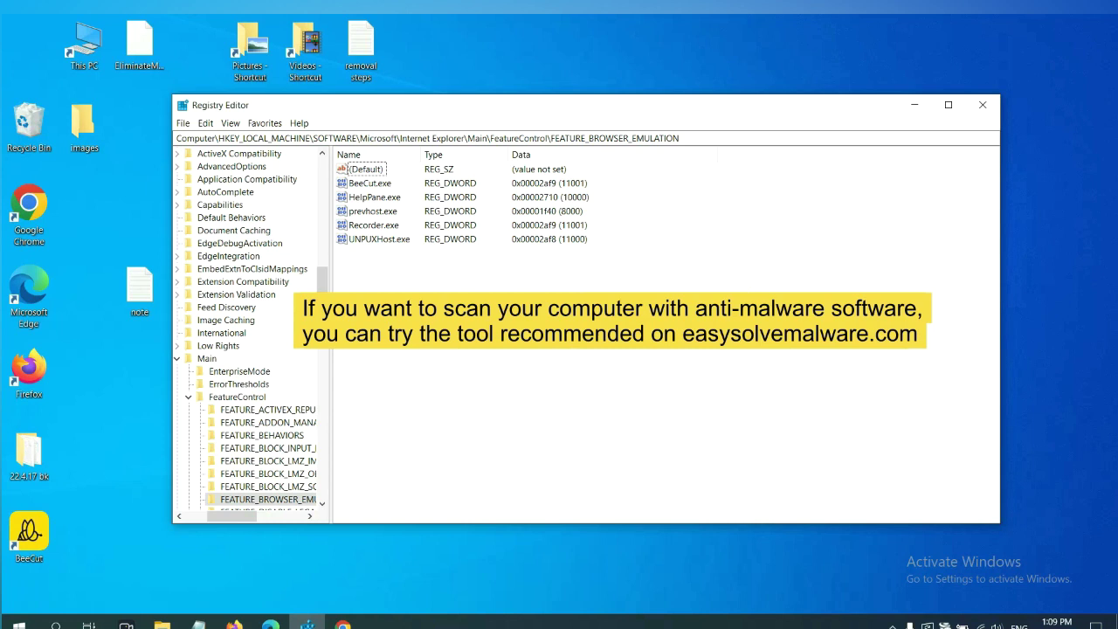
Switch to Chrome and look over the easysolvemalware.com home page for the removal guide and the SpyHunter downloads
click(357, 622)
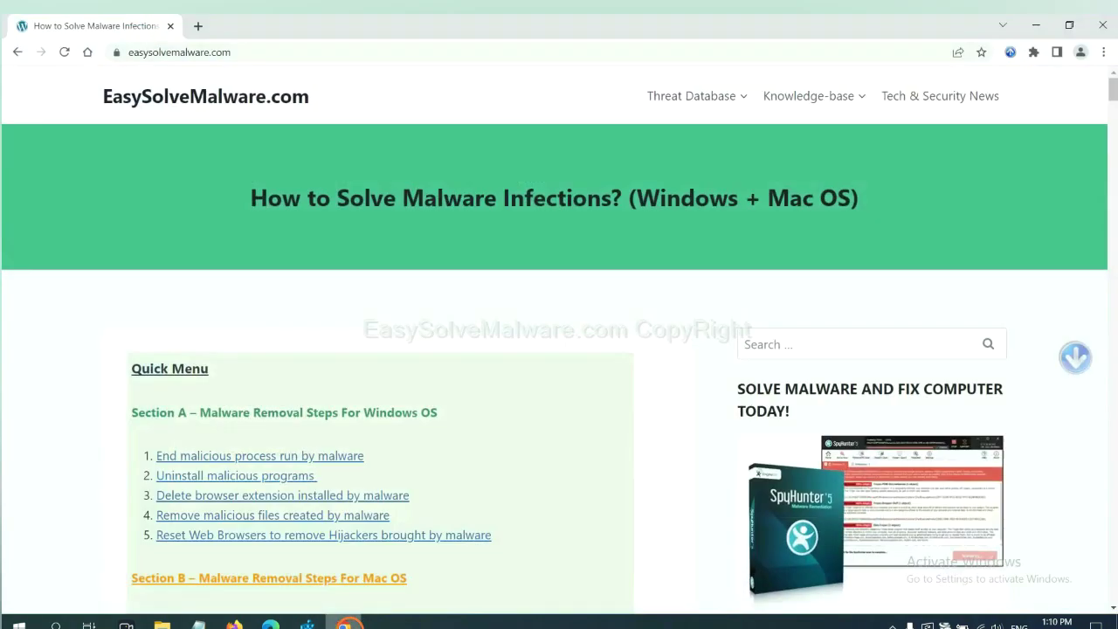
scroll(810, 410, down, 1)
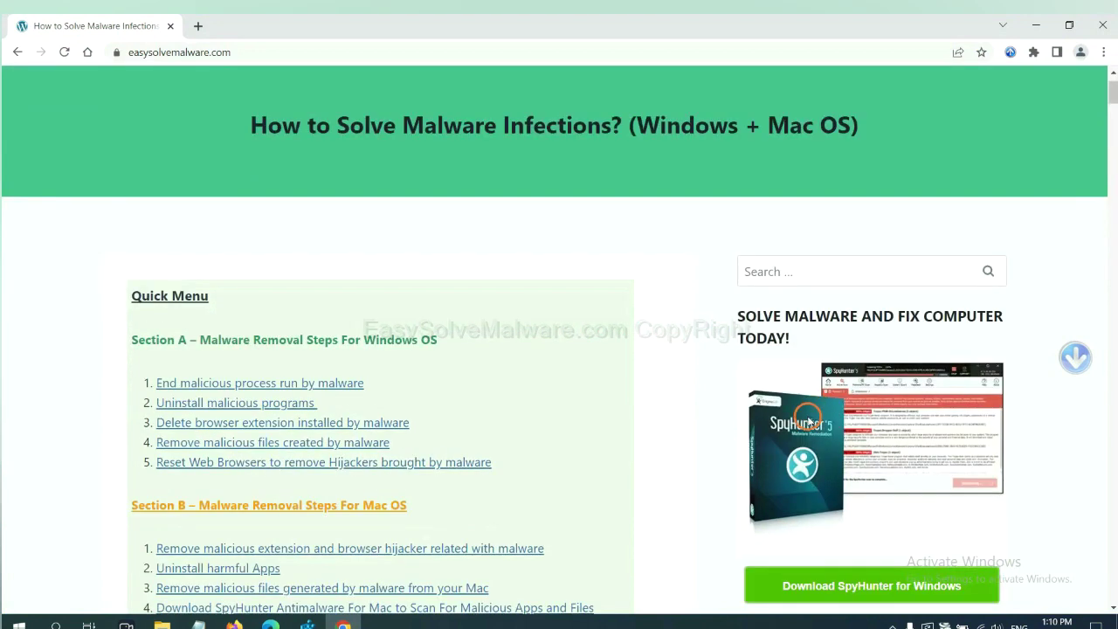
scroll(808, 415, up, 1)
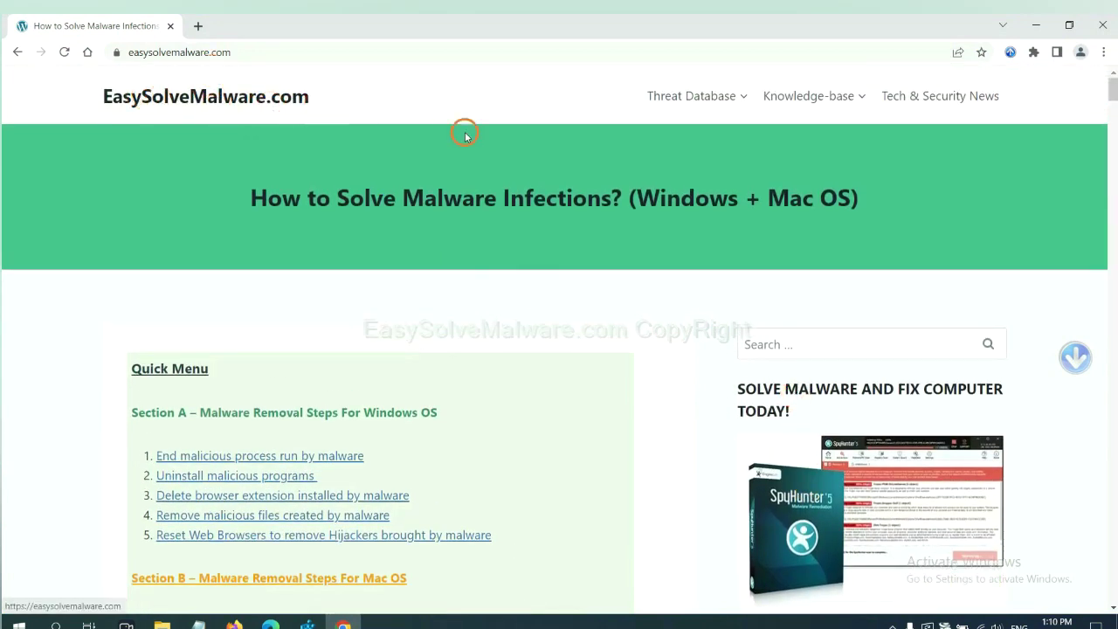
scroll(911, 399, down, 3)
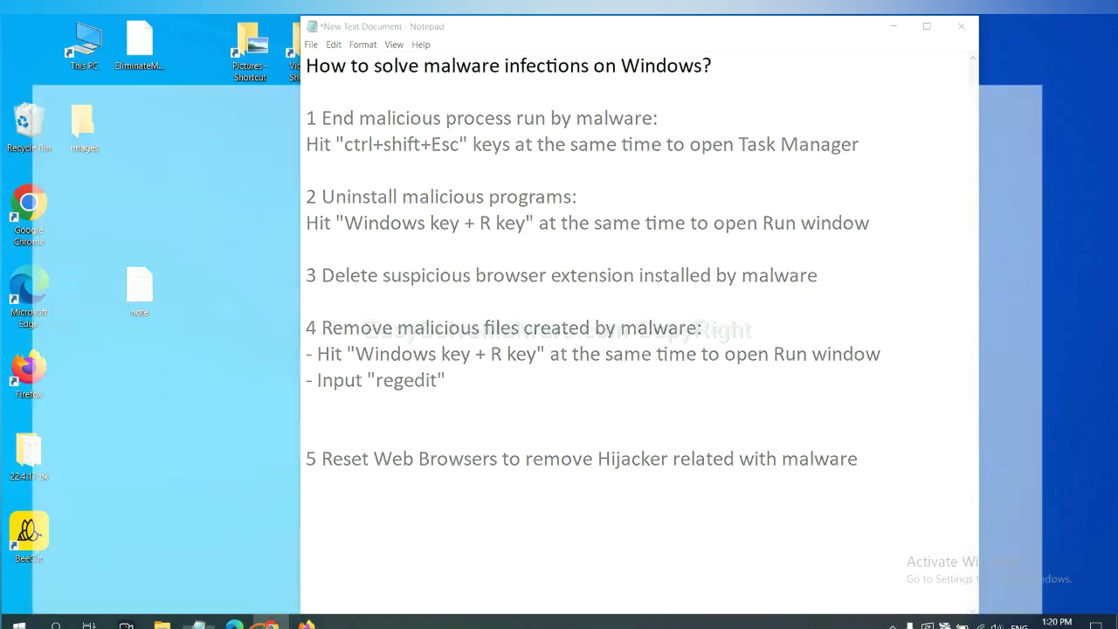
In Chrome's settings, search for "reset" and open the prompt to restore settings to their original defaults
click(269, 624)
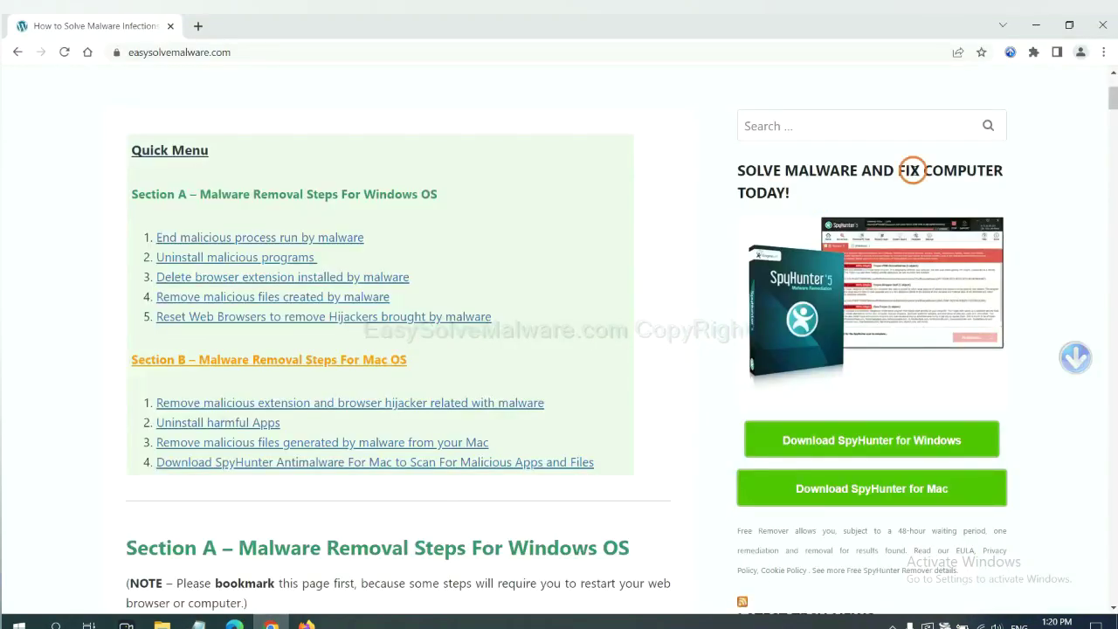
click(1105, 54)
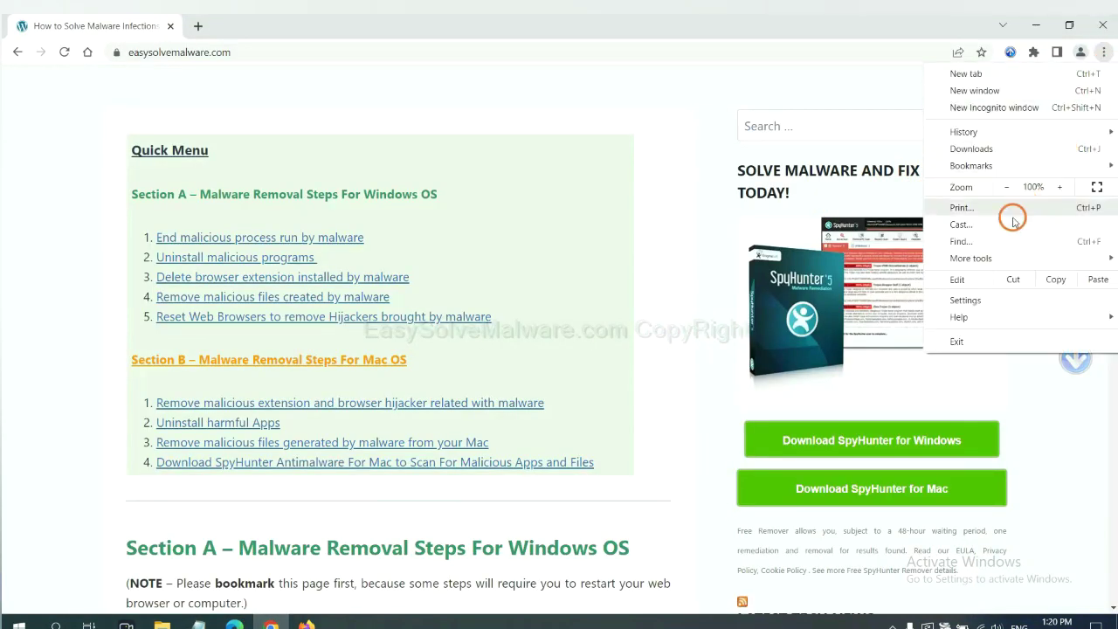
click(980, 298)
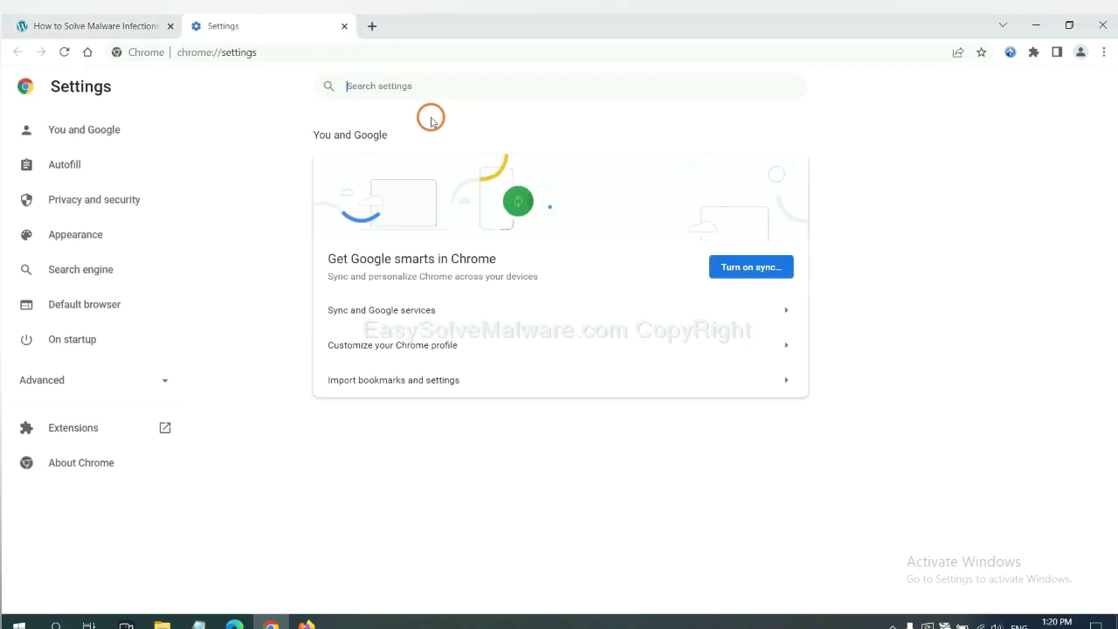
click(435, 95)
text(reset)
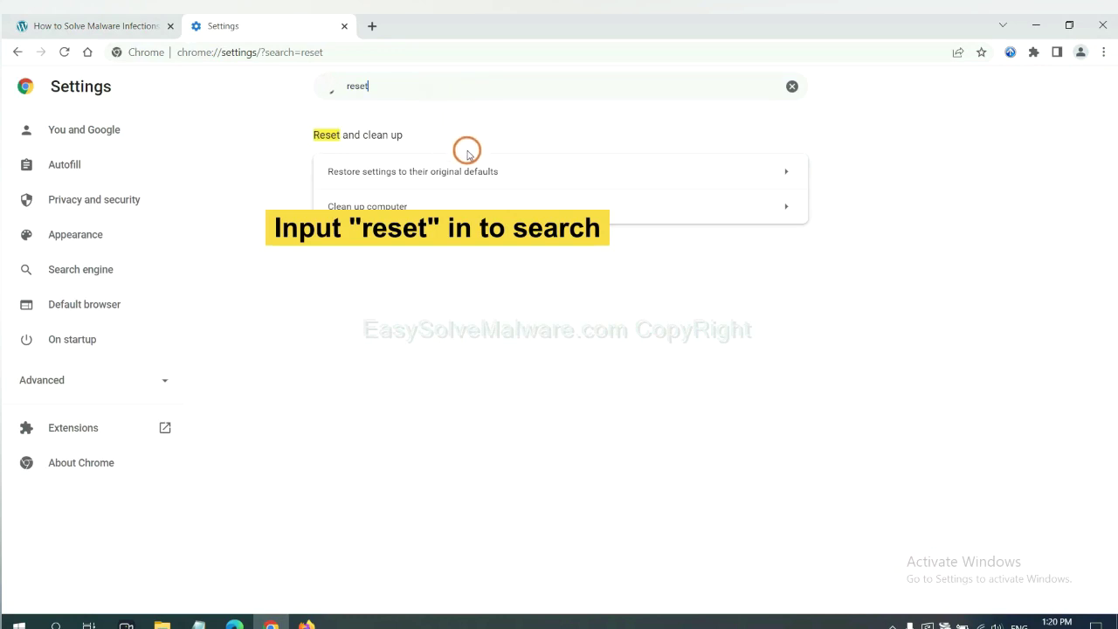
click(491, 173)
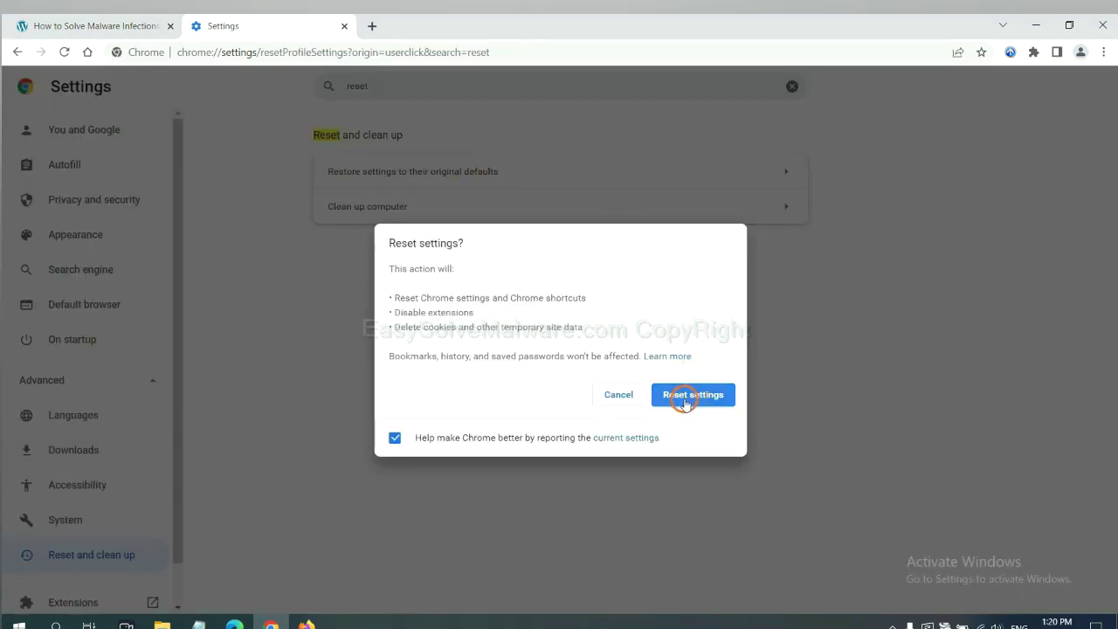
Switch to Firefox, open its Troubleshooting Information page, and bring up the prompt to refresh Firefox to its default settings
click(311, 618)
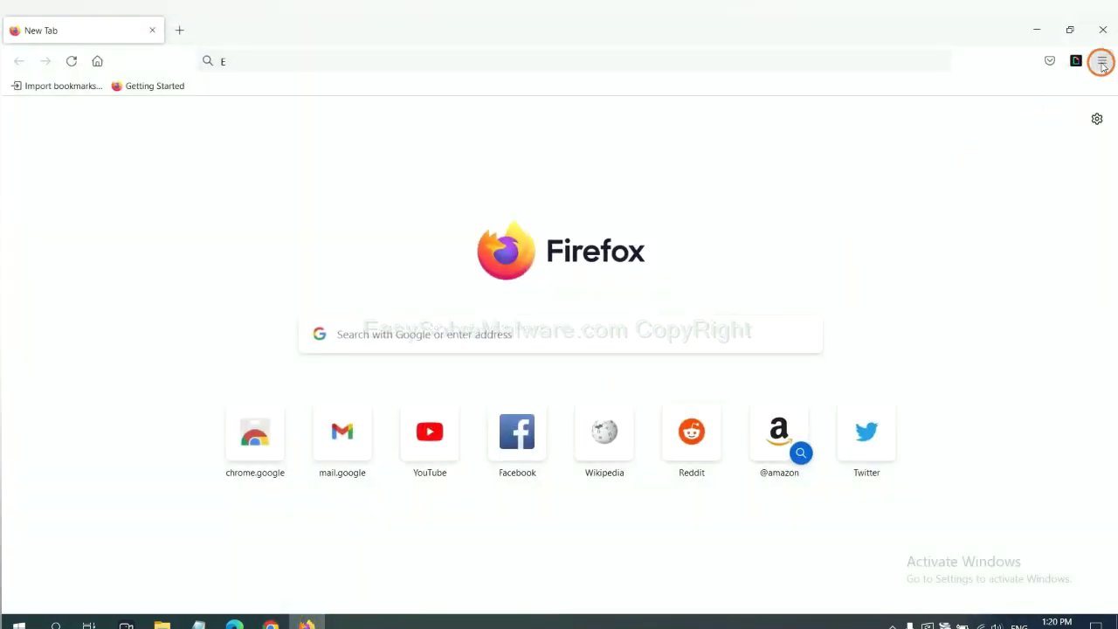
click(1101, 61)
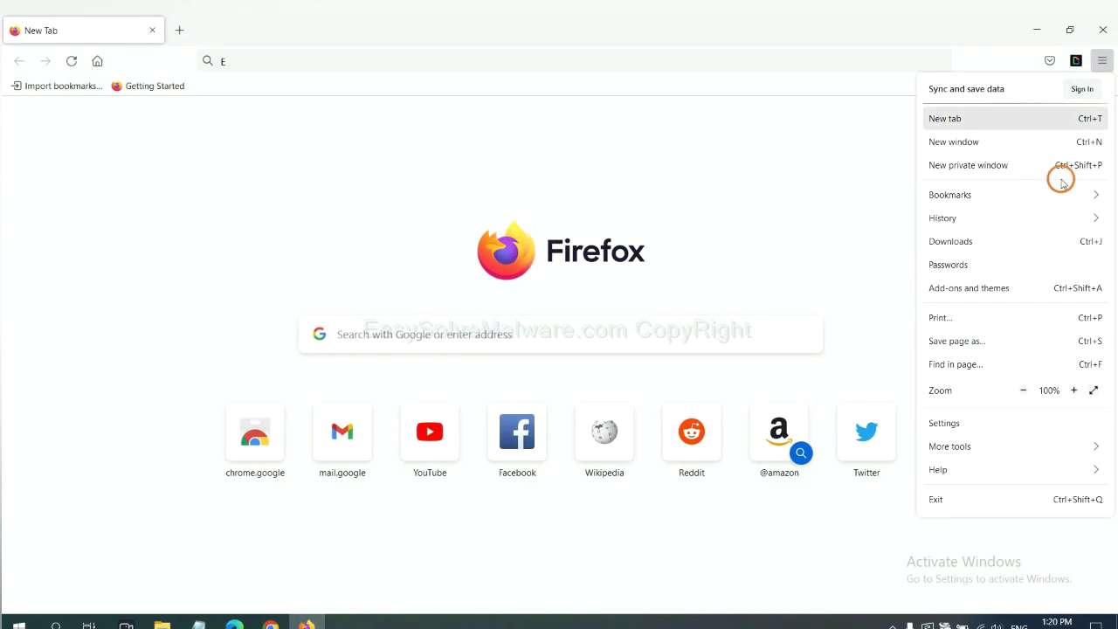
click(963, 466)
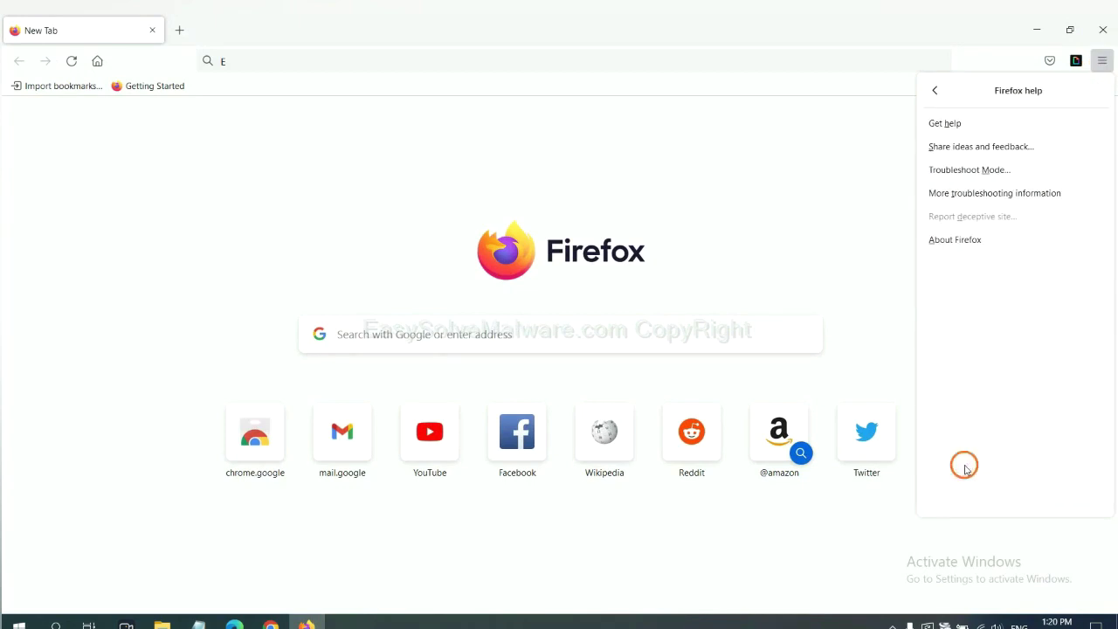
click(983, 194)
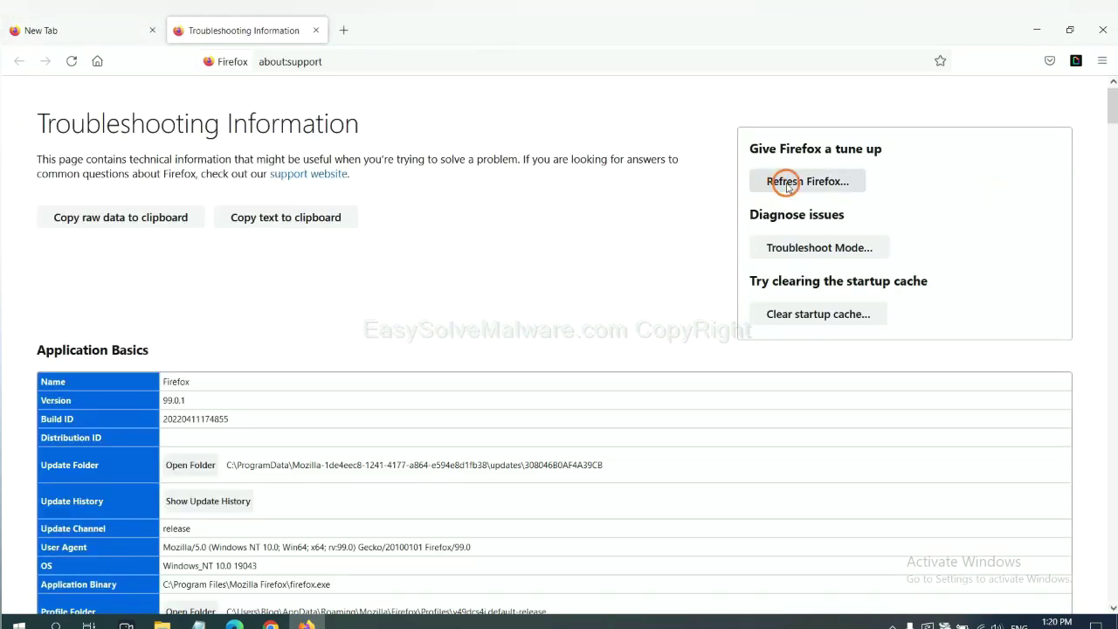
click(787, 185)
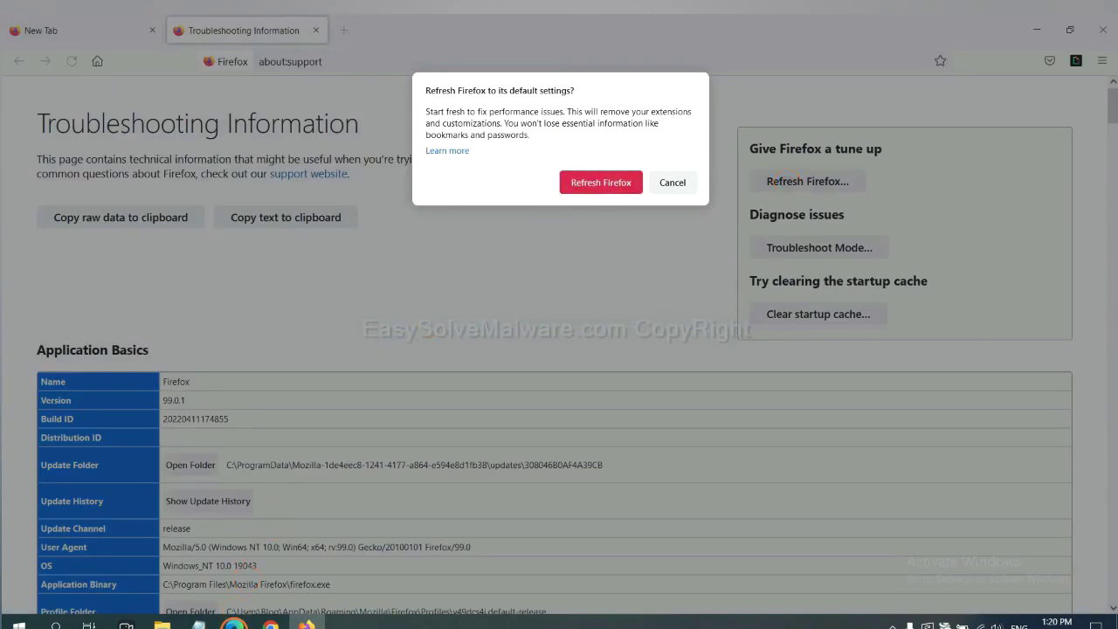
Switch to Microsoft Edge, search its settings for "reset", and open the prompt to restore settings to their default values
click(233, 624)
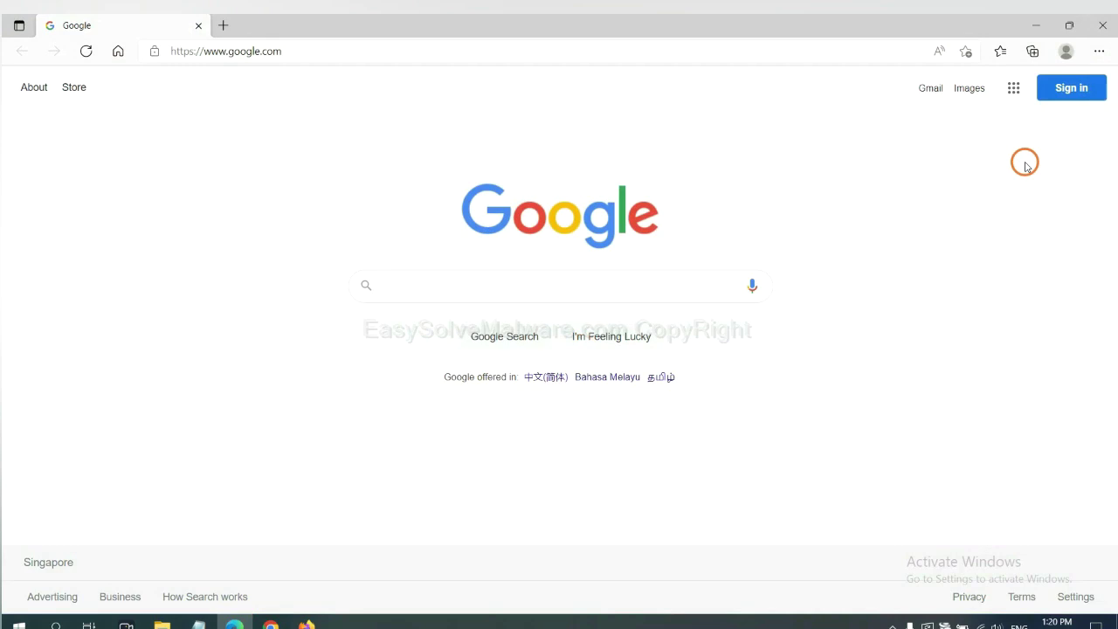
click(1099, 51)
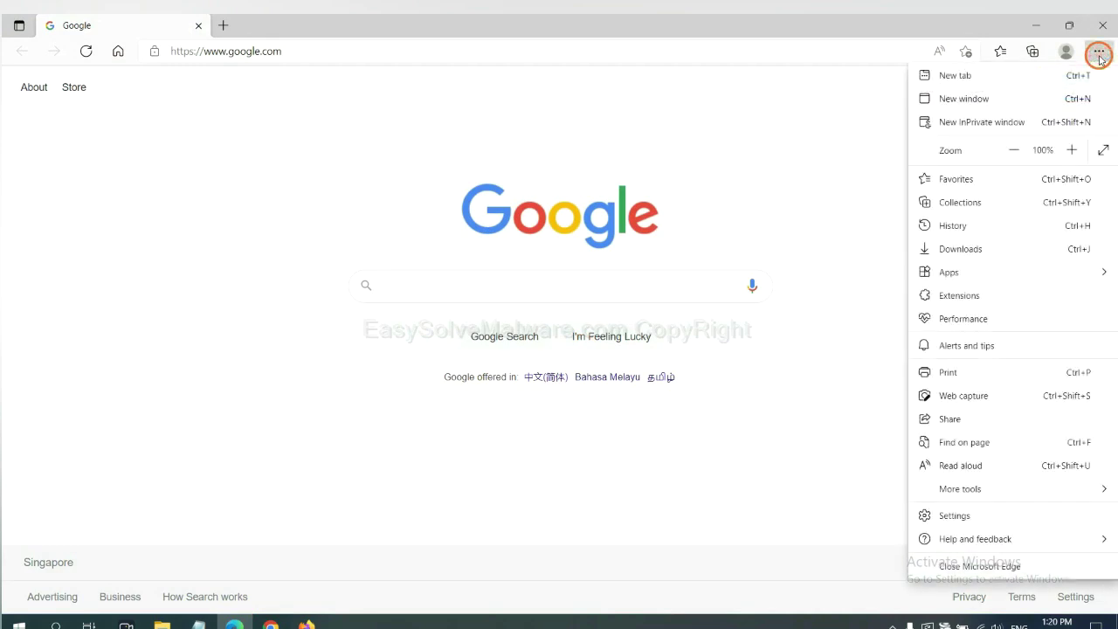
click(954, 515)
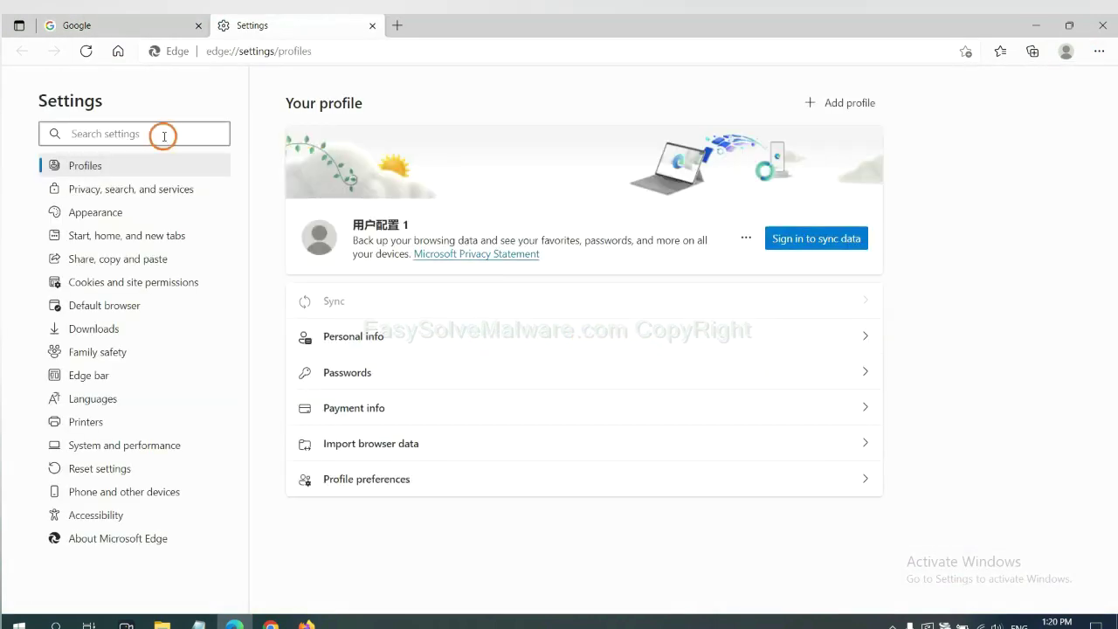
text(re)
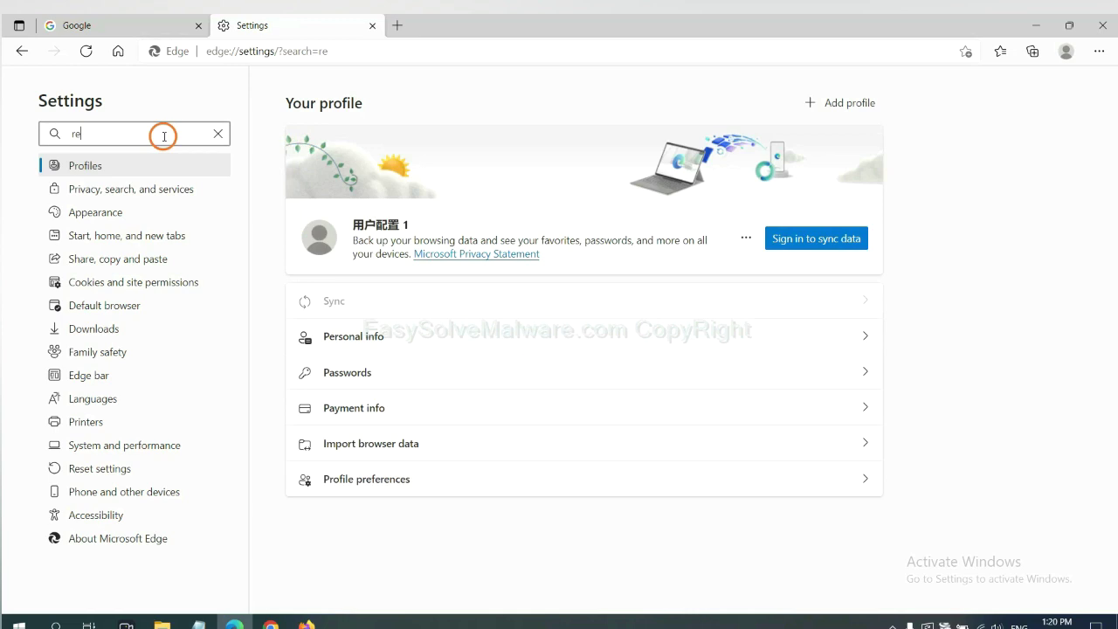
text(set)
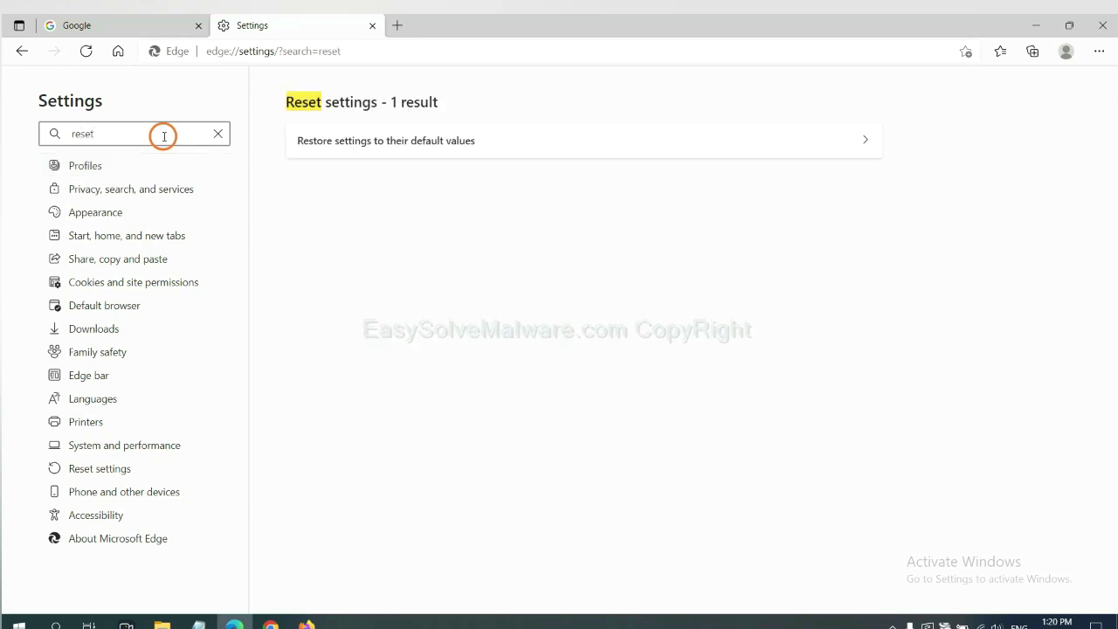
click(397, 144)
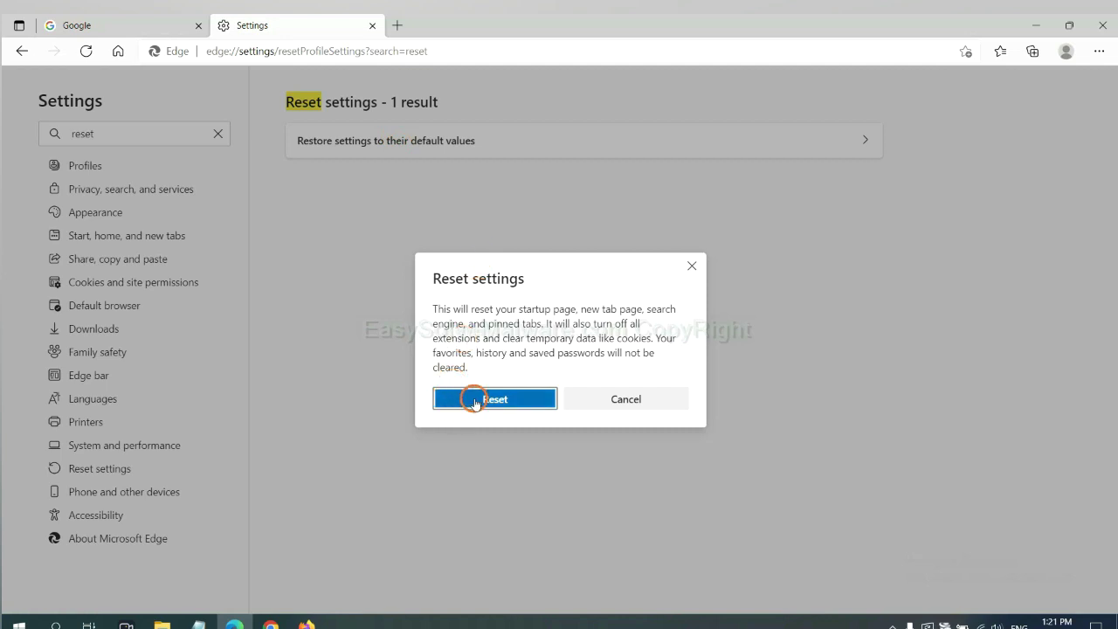